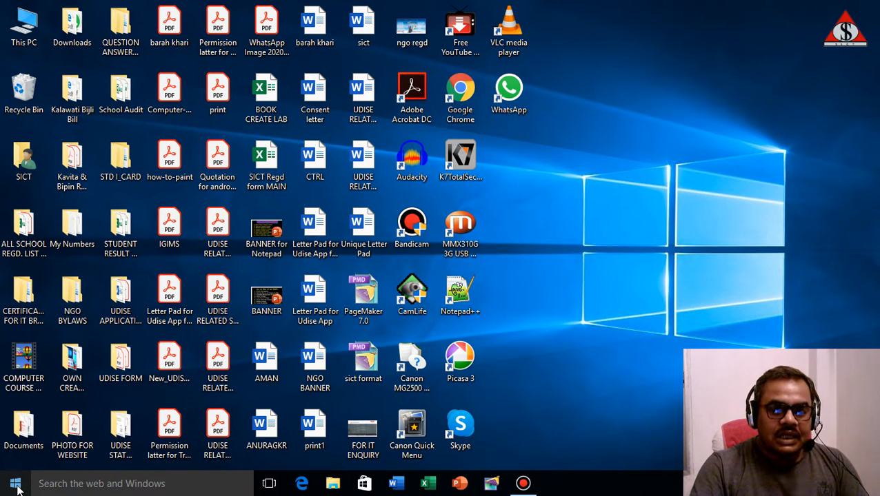
View the shut-down and sign-out choices of the Start button without picking one, and refresh the desktop
{"action": "right_click", "coordinate": [15, 486]}
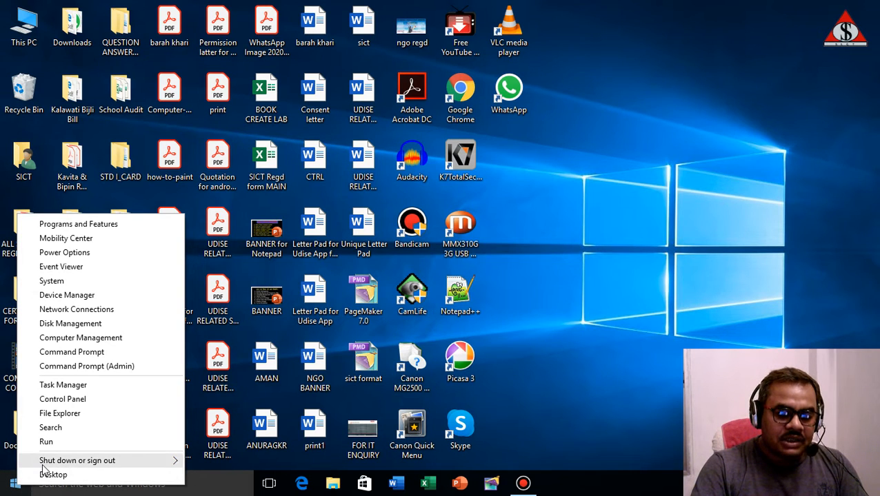
{"action": "mouse_move", "coordinate": [43, 463]}
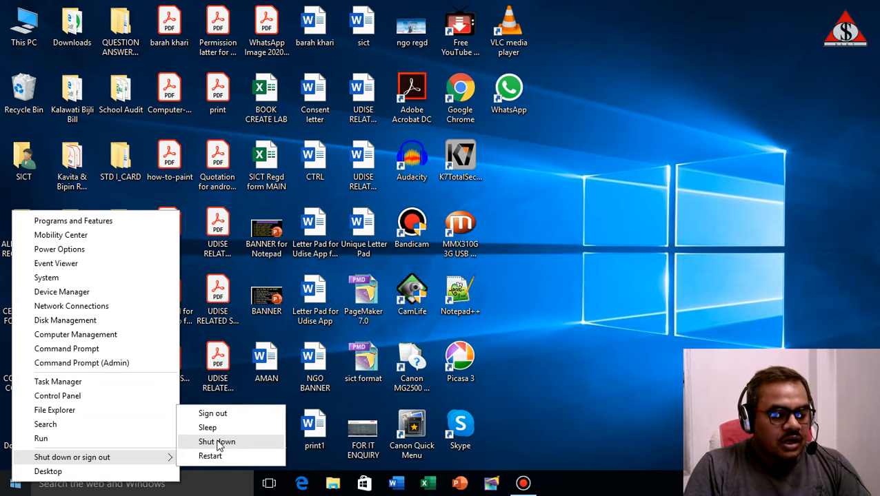
{"action": "left_click", "coordinate": [625, 277]}
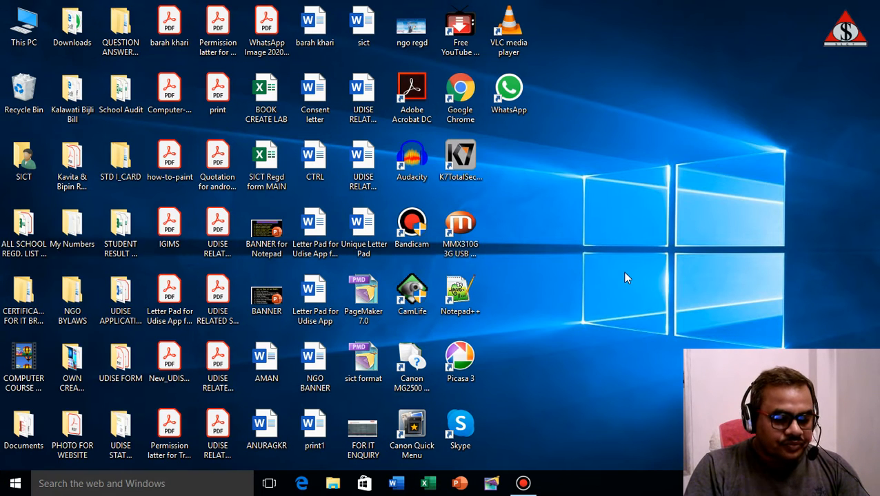
{"action": "right_click", "coordinate": [593, 192]}
{"action": "left_click", "coordinate": [624, 231]}
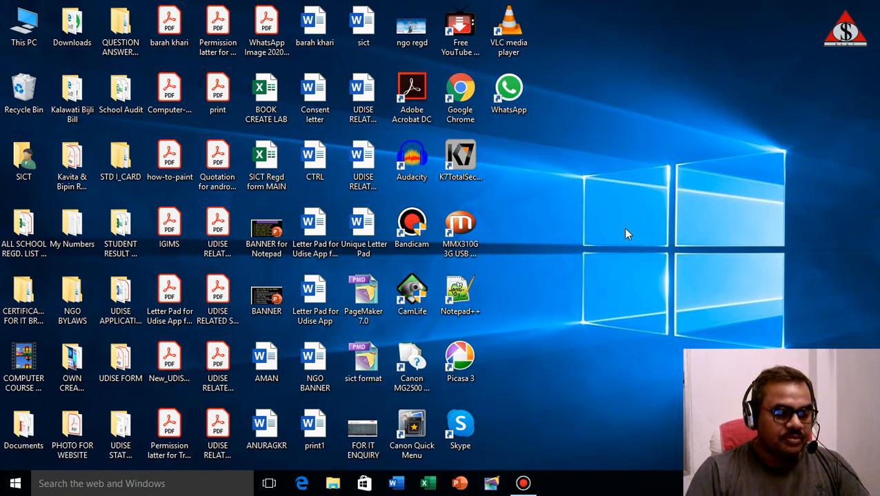
Open Windows Mobility Center, refresh the desktop behind it, and shift its window slightly sideways
{"action": "right_click", "coordinate": [15, 486]}
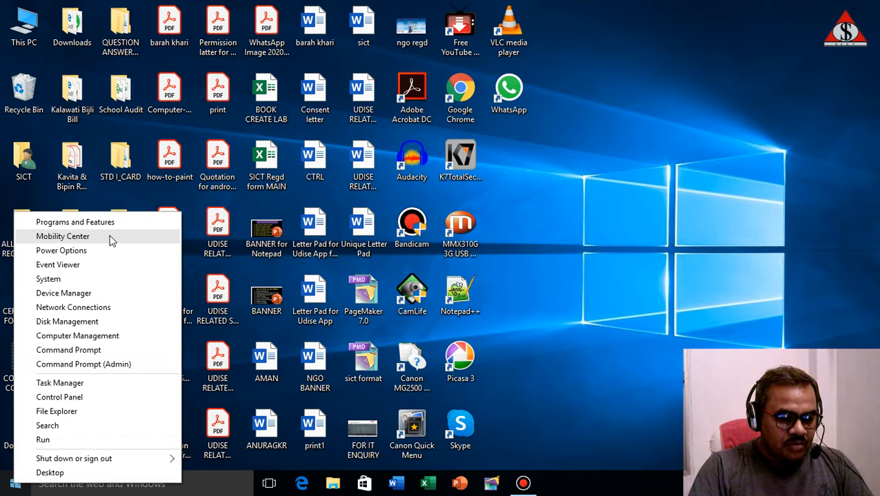
{"action": "left_click", "coordinate": [112, 238]}
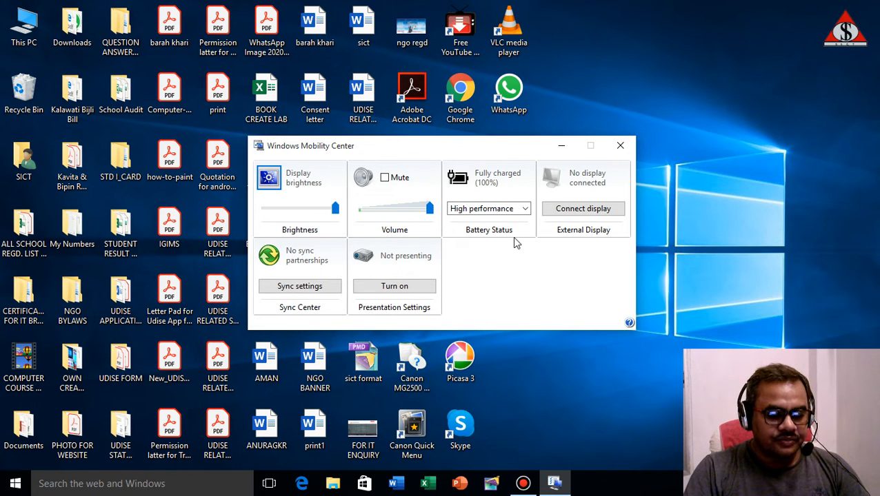
{"action": "left_click", "coordinate": [735, 142]}
{"action": "right_click", "coordinate": [735, 135]}
{"action": "left_click", "coordinate": [743, 169]}
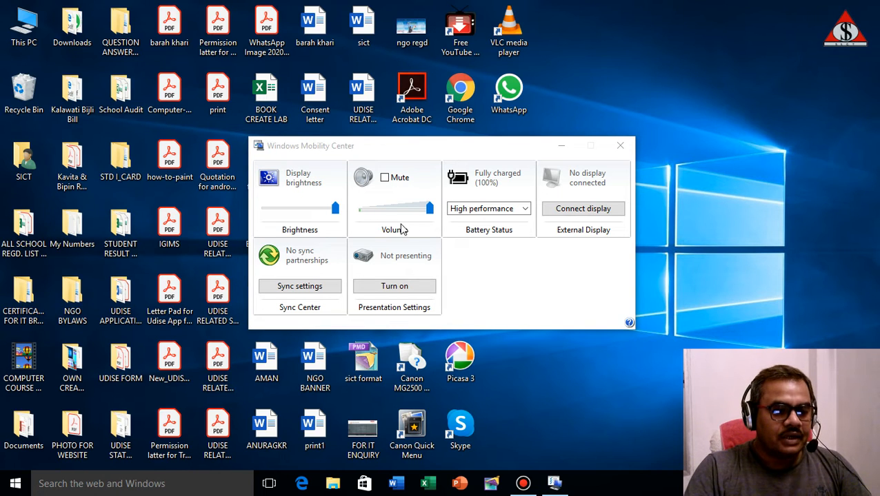
{"action": "left_click", "coordinate": [350, 146]}
{"action": "left_click_drag", "start_coordinate": [350, 150], "coordinate": [376, 149]}
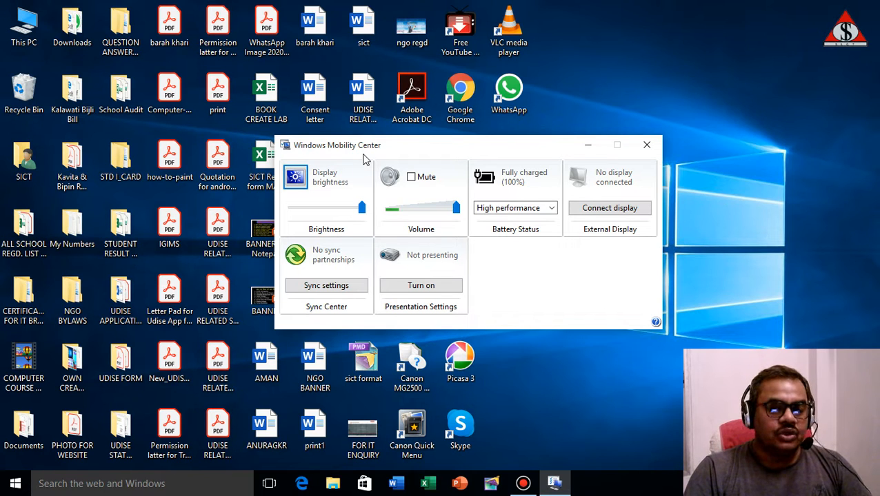
Close the Mobility Center window and refresh the desktop
{"action": "left_click", "coordinate": [646, 145]}
{"action": "right_click", "coordinate": [602, 140]}
{"action": "left_click", "coordinate": [618, 178]}
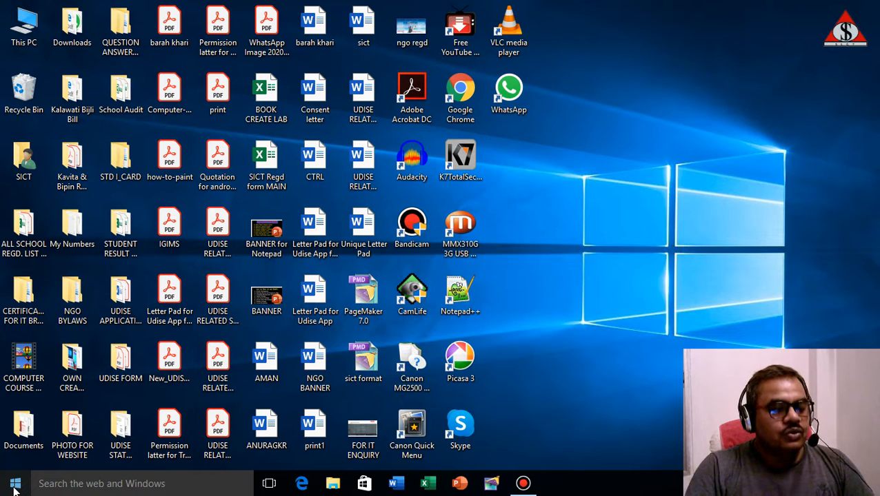
Reopen Windows Mobility Center and move its window slightly up over the desktop
{"action": "right_click", "coordinate": [14, 488]}
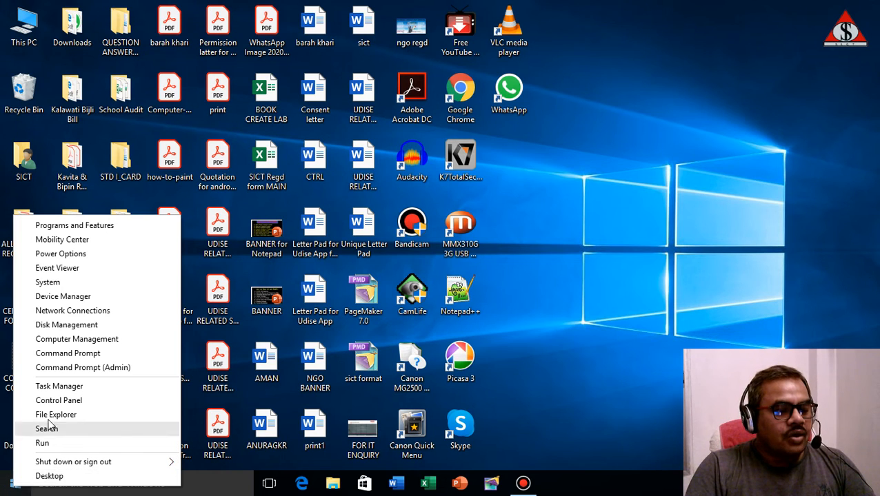
{"action": "left_click", "coordinate": [95, 239]}
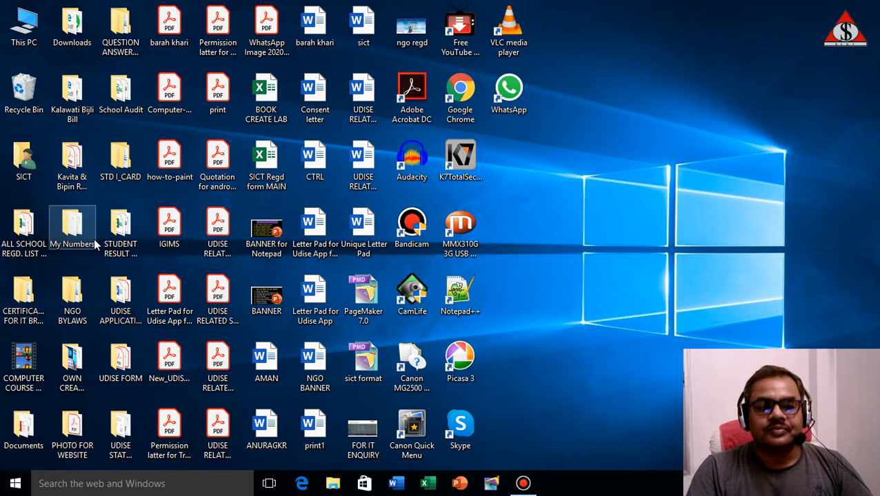
{"action": "left_click_drag", "start_coordinate": [501, 147], "coordinate": [511, 131]}
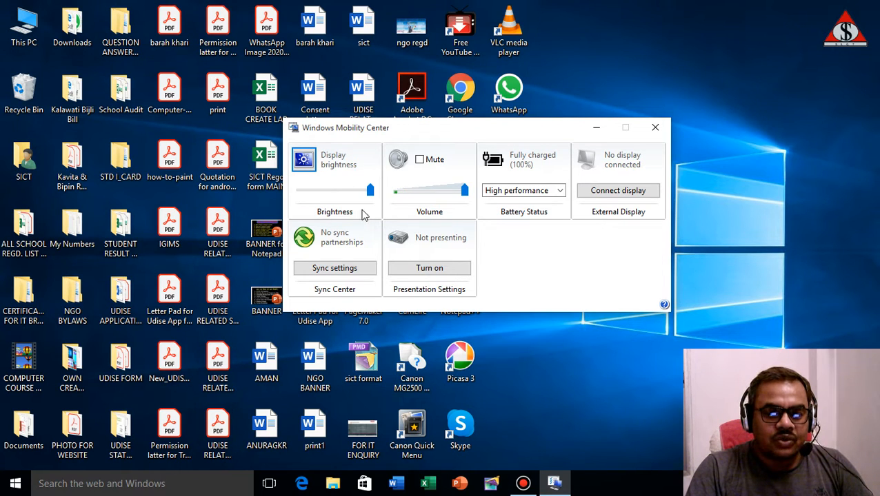
Use the Mobility Center sliders to set display brightness and volume to their maximum
{"action": "mouse_move", "coordinate": [370, 190]}
{"action": "left_mouse_down"}
{"action": "mouse_move", "coordinate": [307, 201]}
{"action": "mouse_move", "coordinate": [376, 200]}
{"action": "left_mouse_up"}
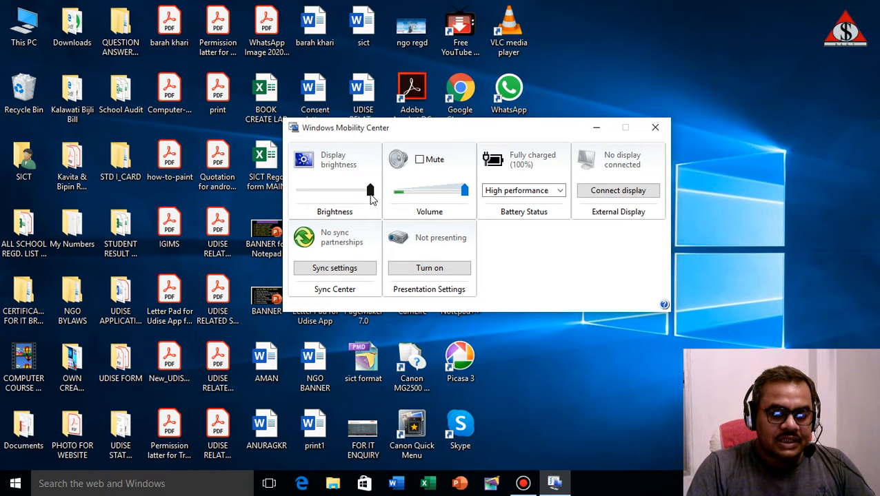
{"action": "left_click", "coordinate": [370, 193]}
{"action": "mouse_move", "coordinate": [370, 193]}
{"action": "left_mouse_down"}
{"action": "mouse_move", "coordinate": [302, 198]}
{"action": "mouse_move", "coordinate": [385, 192]}
{"action": "left_mouse_up"}
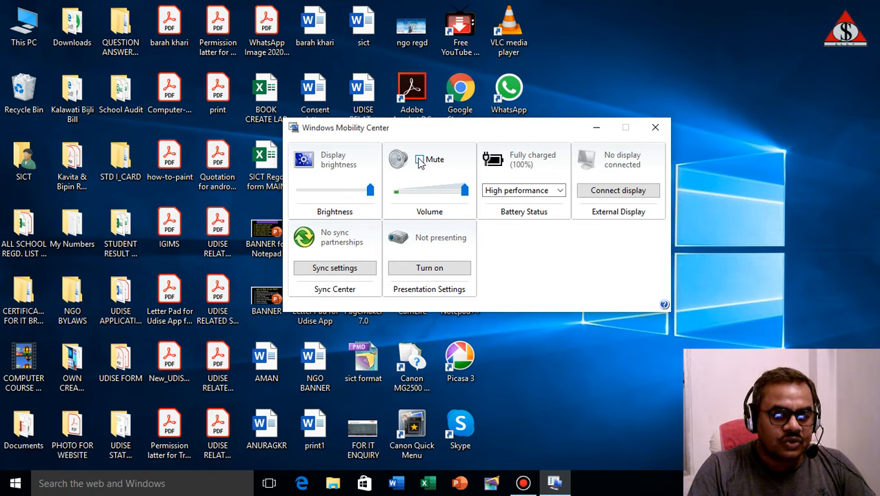
{"action": "mouse_move", "coordinate": [466, 198]}
{"action": "left_mouse_down"}
{"action": "mouse_move", "coordinate": [409, 200]}
{"action": "mouse_move", "coordinate": [455, 193]}
{"action": "left_mouse_up"}
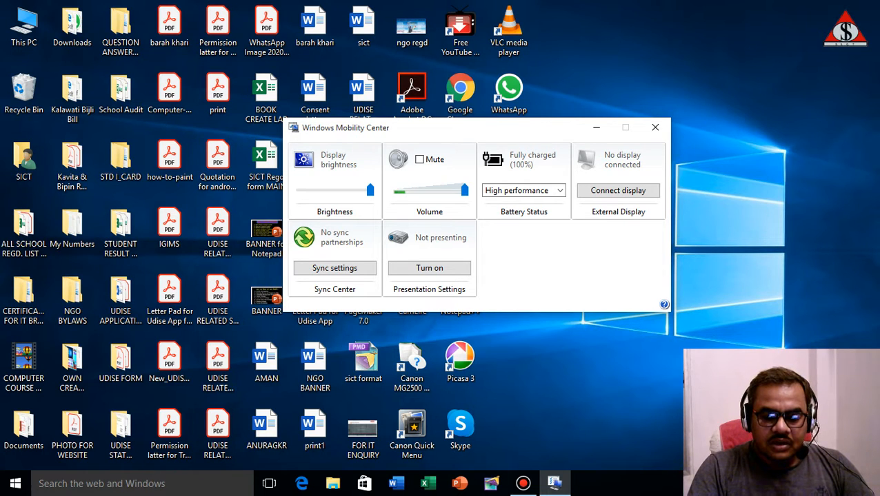
{"action": "key", "text": "super+r"}
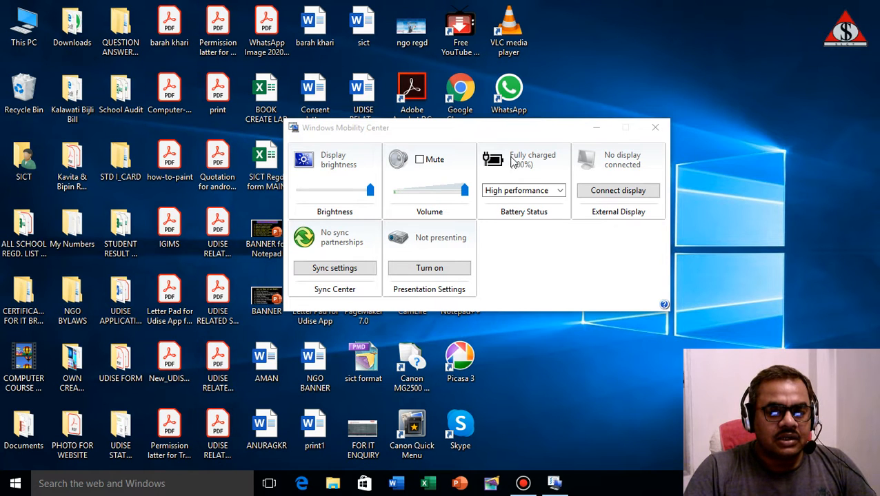
Select the High performance power plan, and view the external display's Project options without choosing one
{"action": "left_click", "coordinate": [542, 196]}
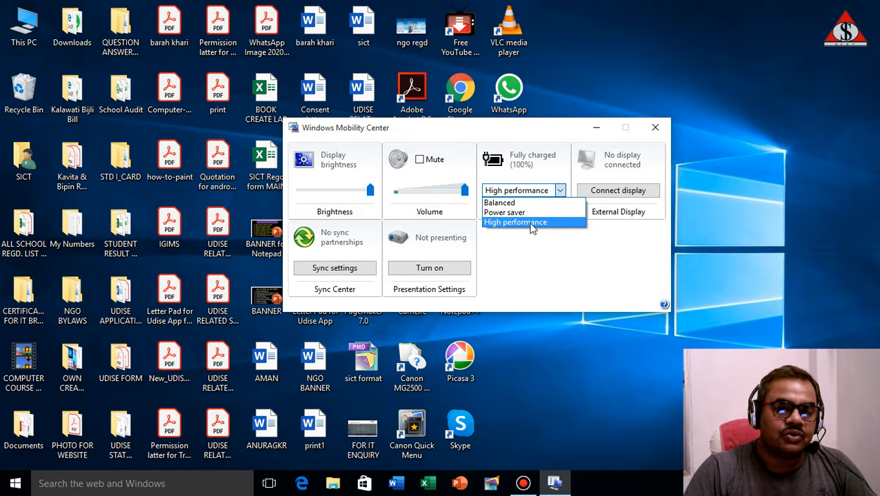
{"action": "left_click", "coordinate": [530, 223]}
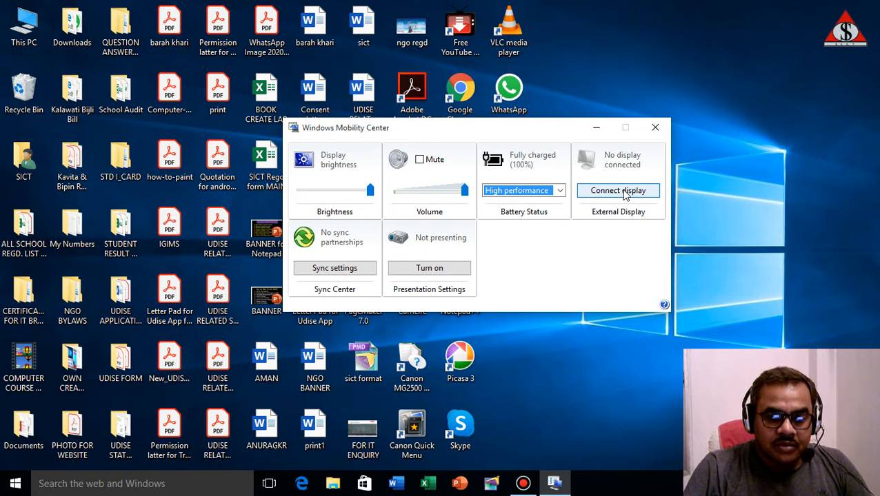
{"action": "left_click", "coordinate": [624, 193]}
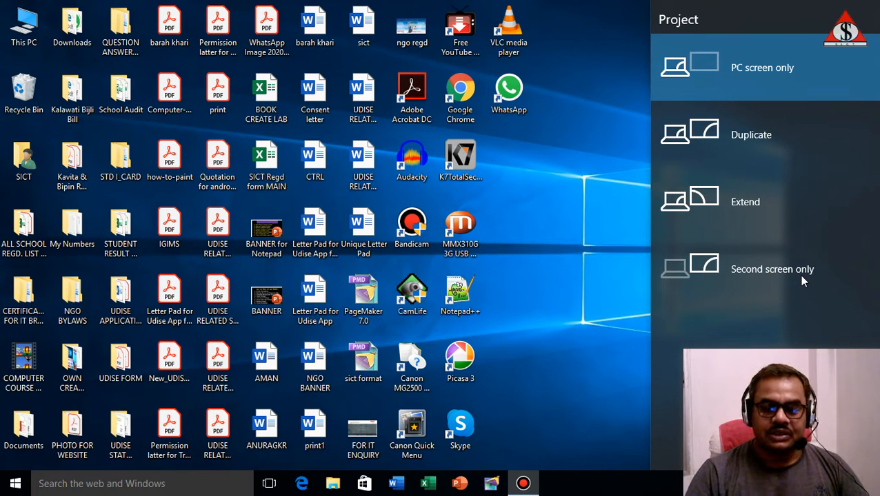
{"action": "left_click", "coordinate": [601, 157]}
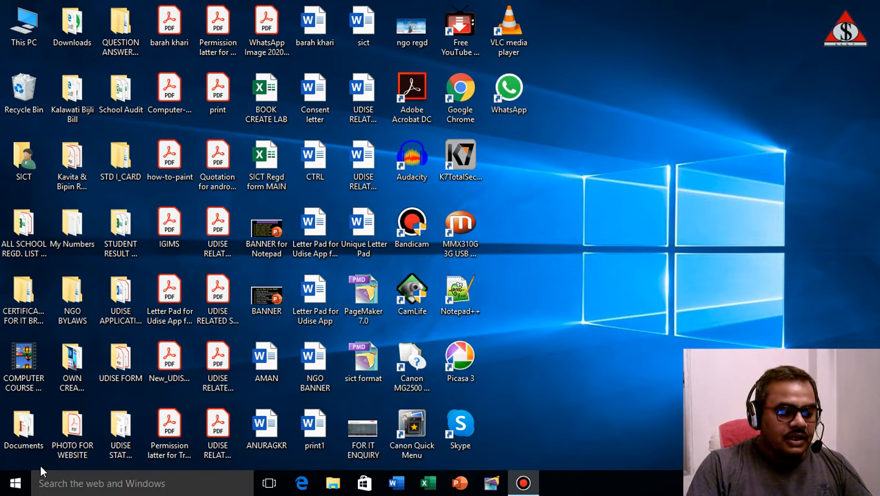
Bring up Windows Mobility Center again to review its tiles, and close it
{"action": "right_click", "coordinate": [16, 483]}
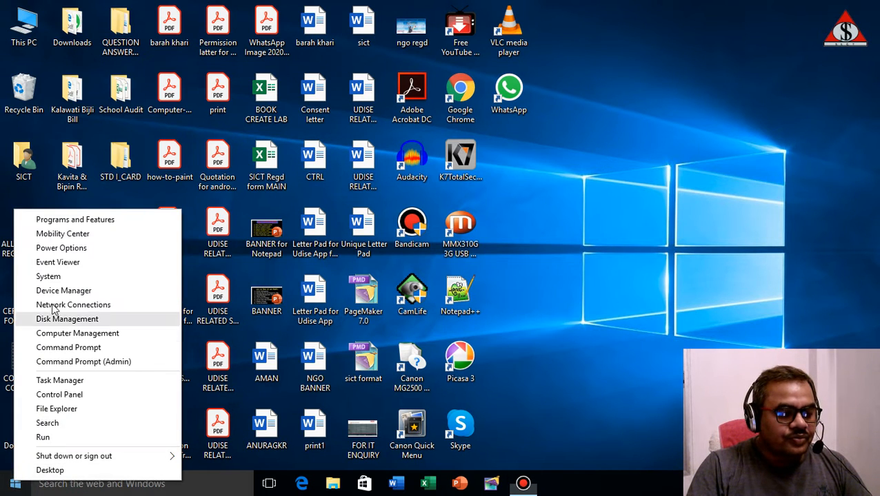
{"action": "left_click", "coordinate": [87, 235]}
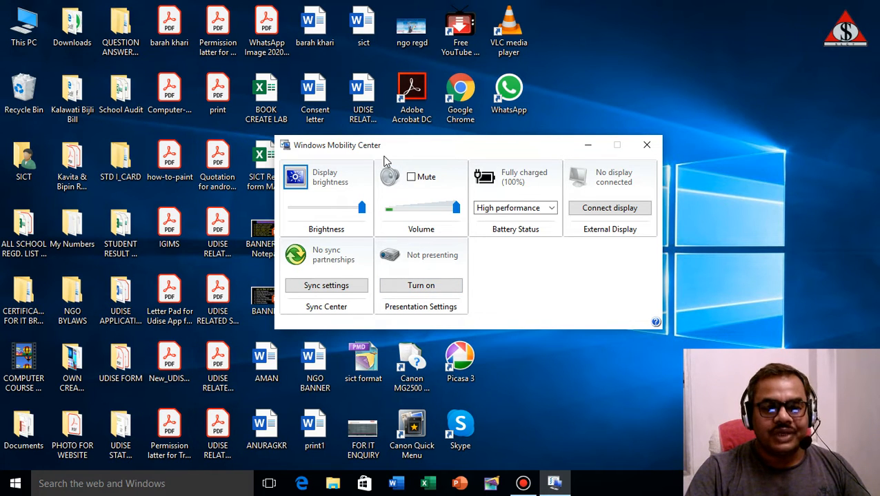
{"action": "left_click", "coordinate": [647, 146]}
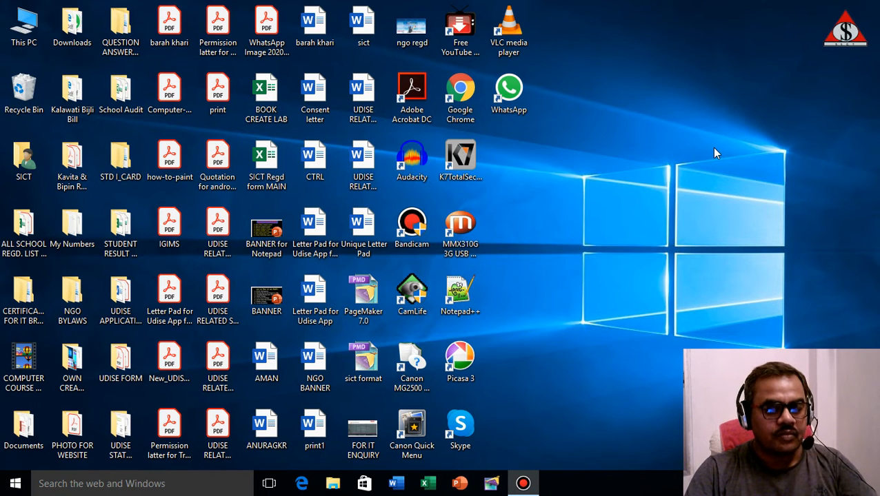
Refresh the desktop twice
{"action": "right_click", "coordinate": [586, 186]}
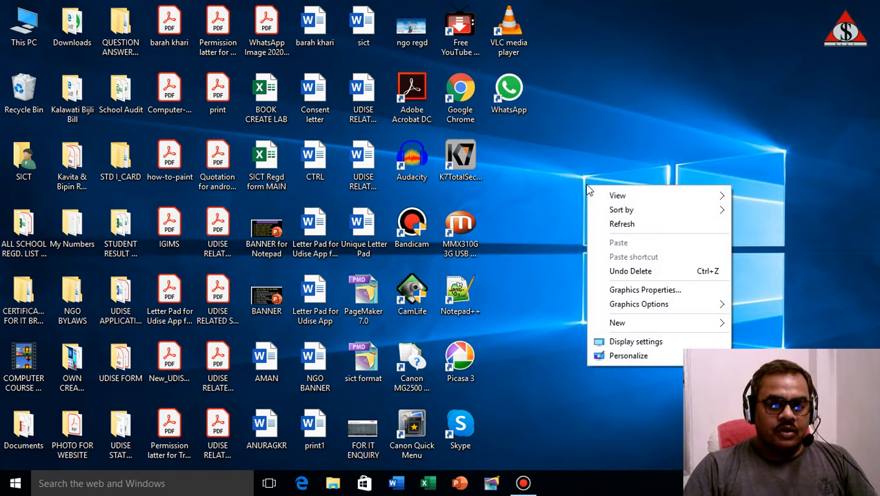
{"action": "left_click", "coordinate": [616, 227]}
{"action": "right_click", "coordinate": [569, 169]}
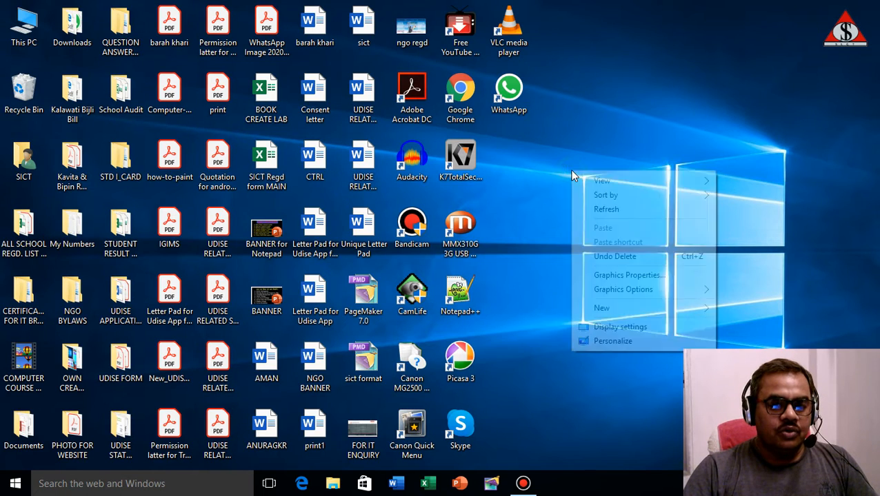
{"action": "left_click", "coordinate": [597, 209]}
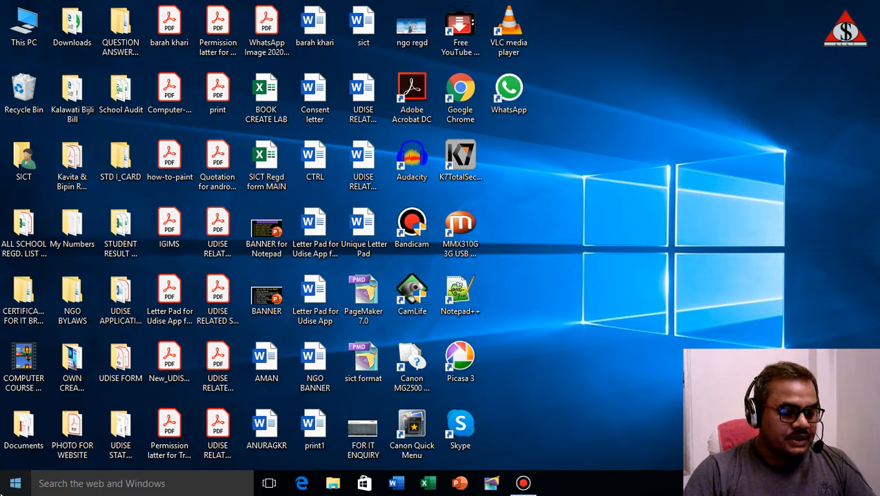
Review the Start button's list of system shortcuts, dismiss it, and refresh the desktop
{"action": "right_click", "coordinate": [17, 486]}
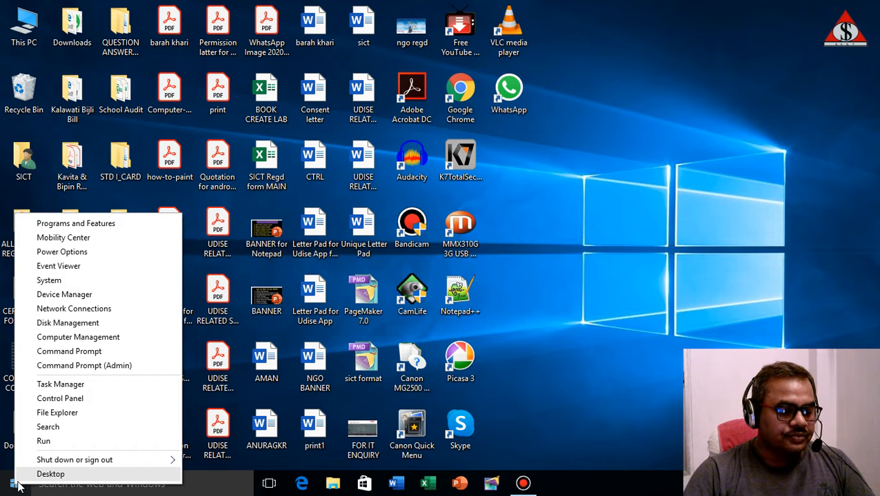
{"action": "right_click", "coordinate": [567, 224]}
{"action": "left_click", "coordinate": [587, 265]}
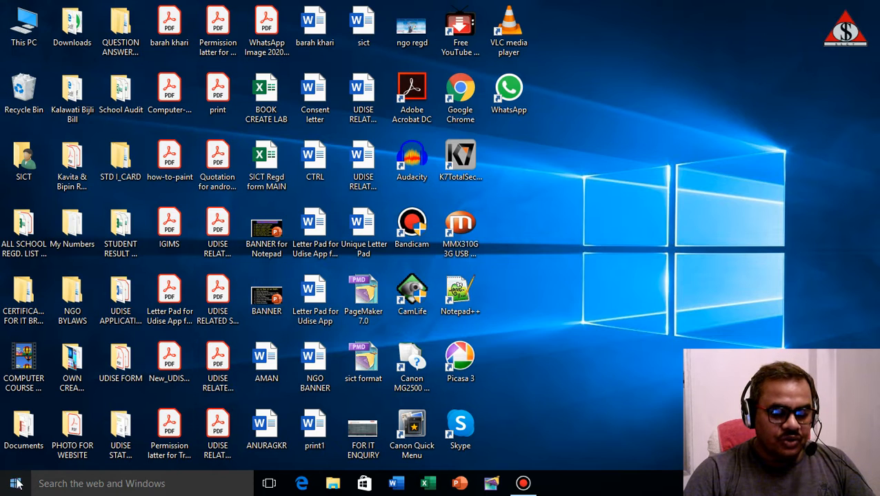
View the System entry among the Start button's shortcuts, and refresh the desktop twice
{"action": "right_click", "coordinate": [14, 487]}
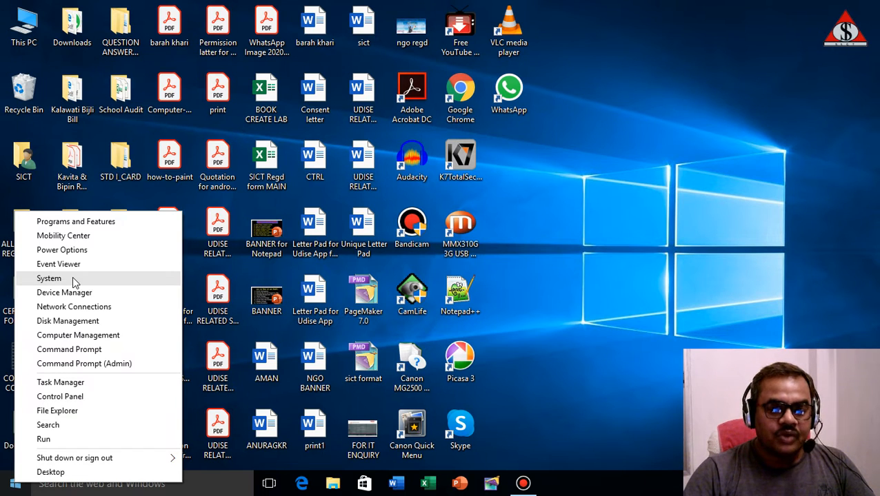
{"action": "left_click", "coordinate": [49, 279]}
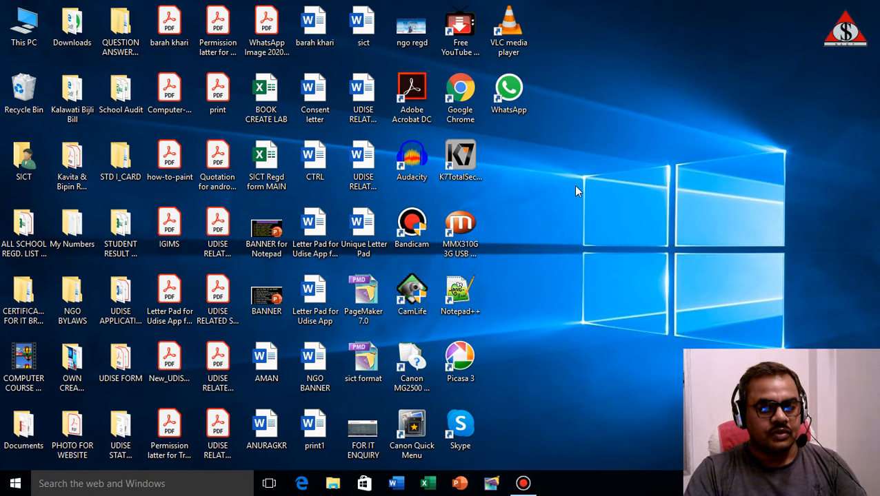
{"action": "right_click", "coordinate": [560, 169]}
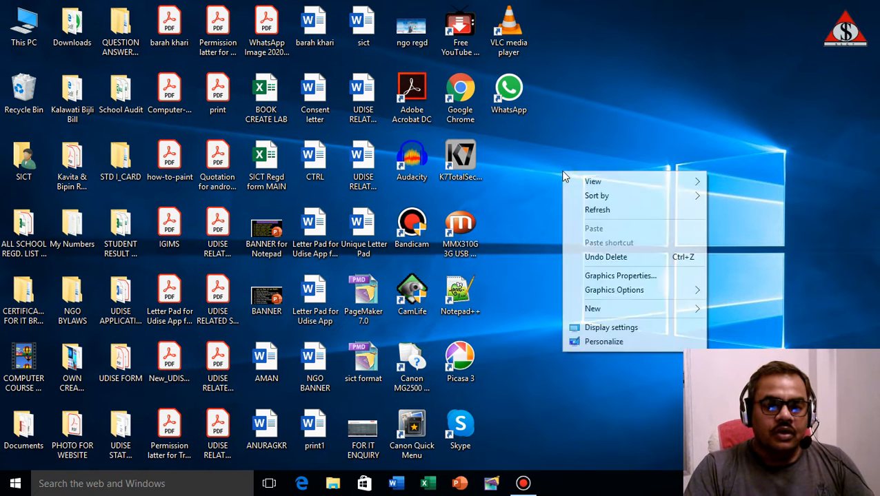
{"action": "left_click", "coordinate": [576, 212]}
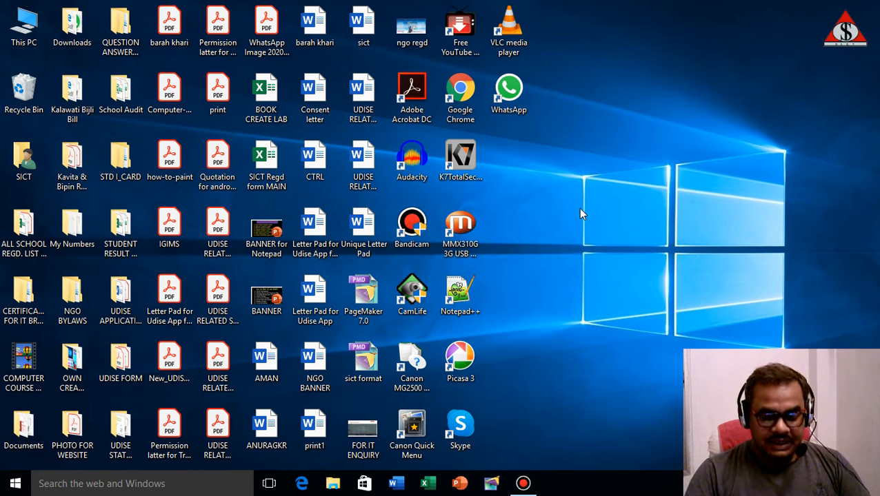
{"action": "right_click", "coordinate": [561, 149]}
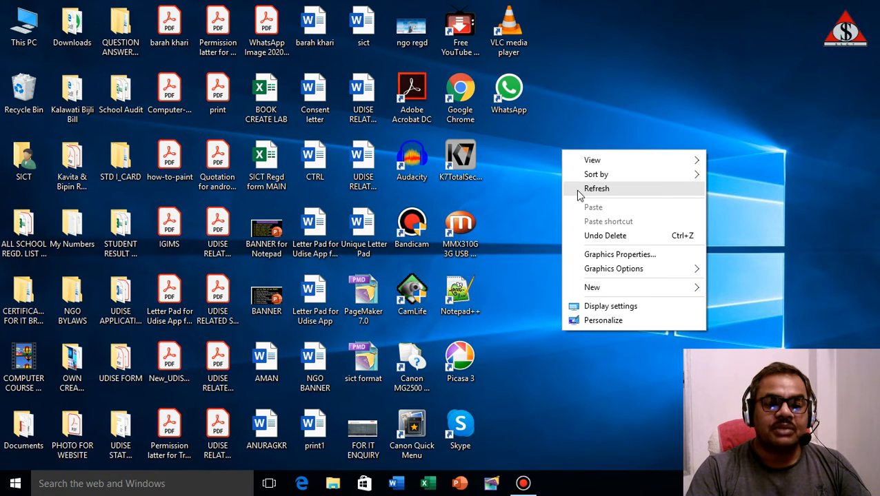
{"action": "left_click", "coordinate": [576, 191]}
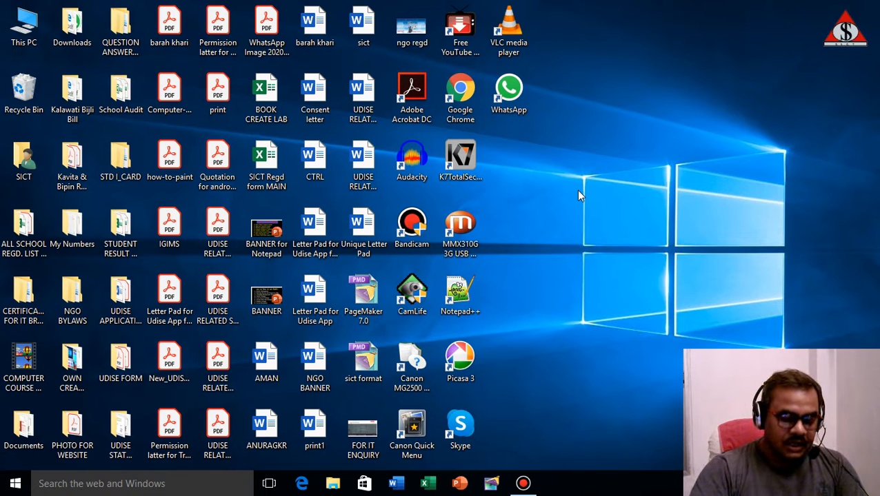
Open This PC from the desktop to show its folders and drives
{"action": "double_click", "coordinate": [25, 25]}
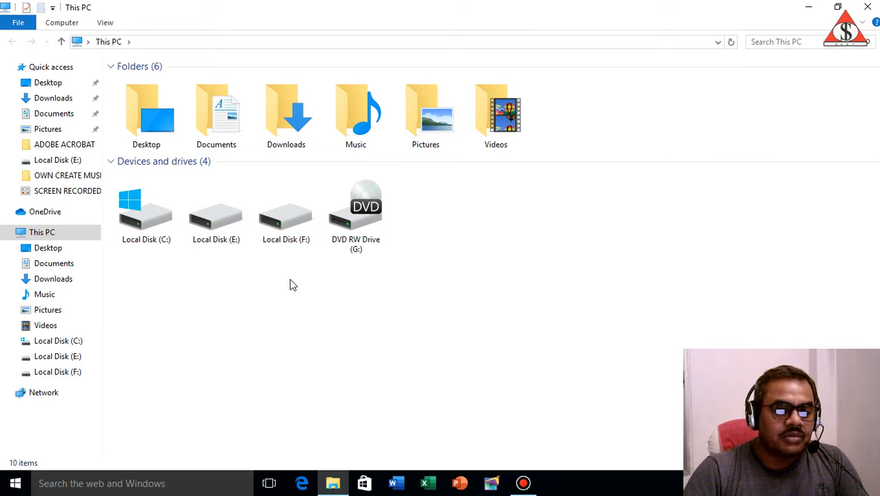
Open the Properties of Local Disk (F:) to view its general information
{"action": "left_click", "coordinate": [282, 229]}
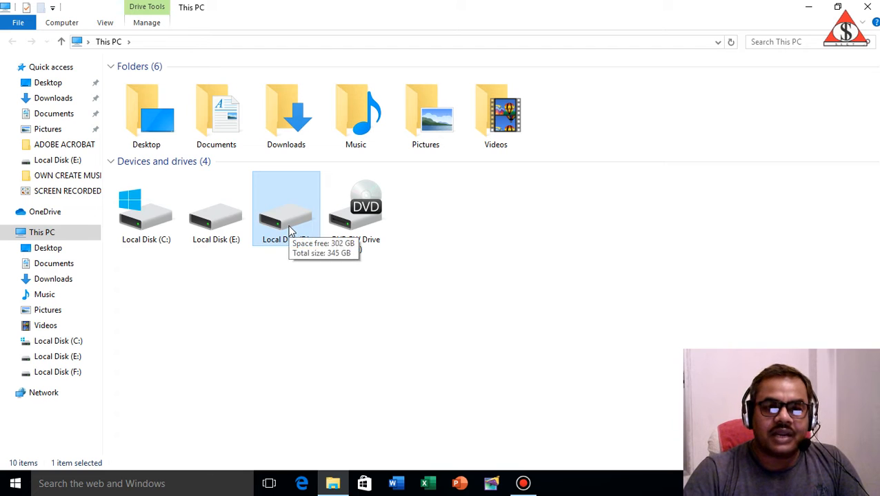
{"action": "double_click", "coordinate": [288, 220]}
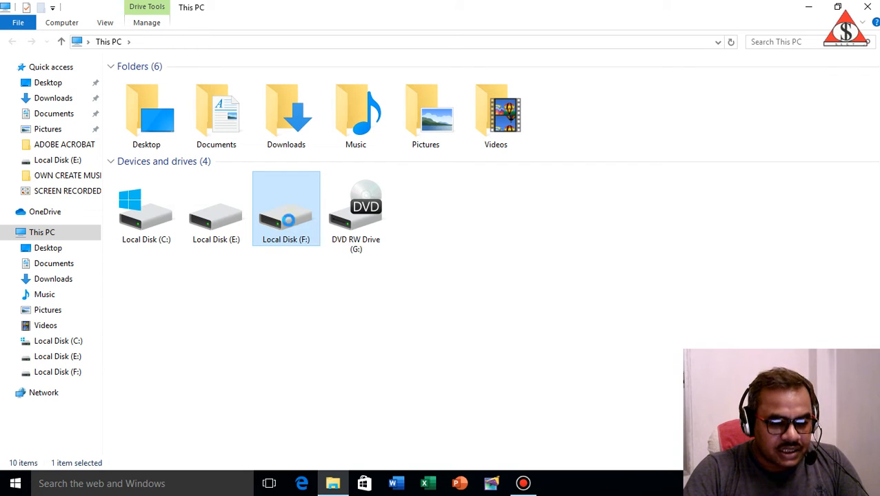
{"action": "right_click", "coordinate": [288, 221]}
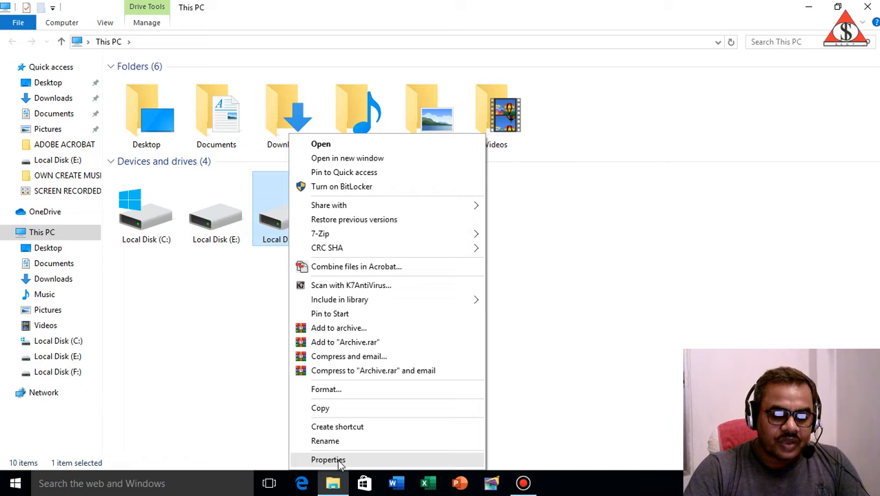
{"action": "mouse_move", "coordinate": [353, 210]}
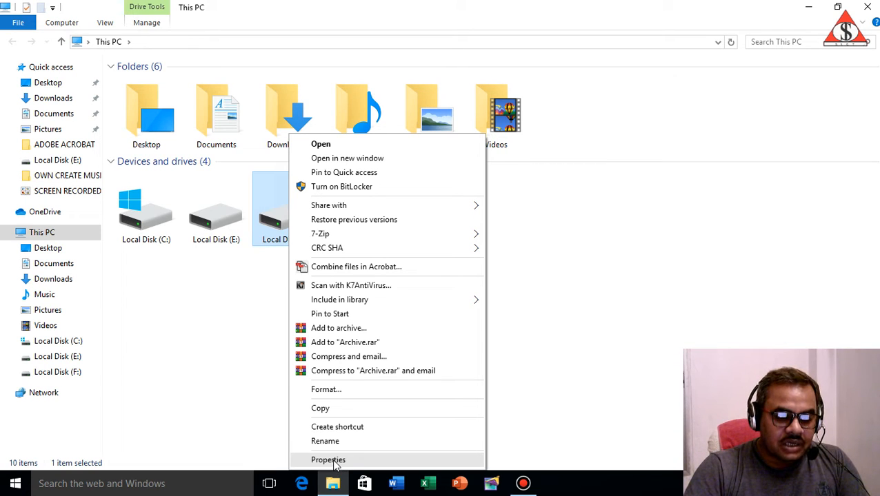
{"action": "left_click", "coordinate": [334, 460]}
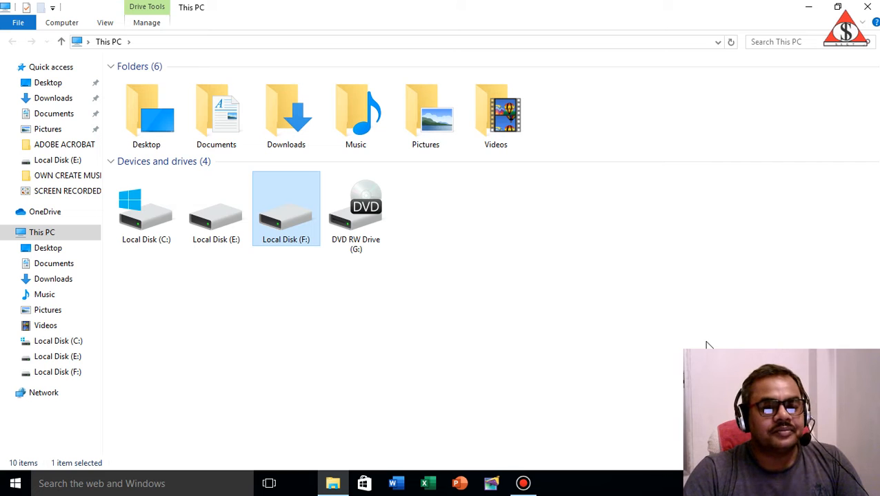
{"action": "left_click_drag", "start_coordinate": [431, 157], "coordinate": [498, 74]}
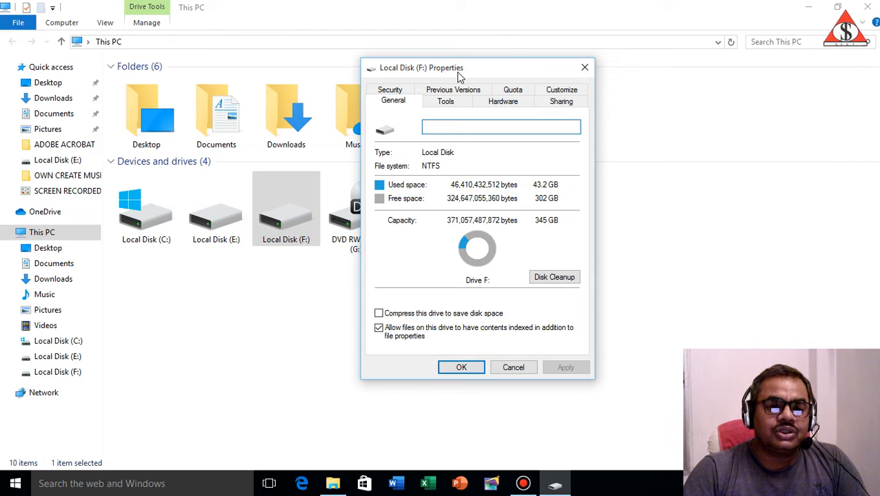
Open the Advanced Sharing settings of Local Disk (F:) and move them clear of its Properties
{"action": "left_click", "coordinate": [563, 104]}
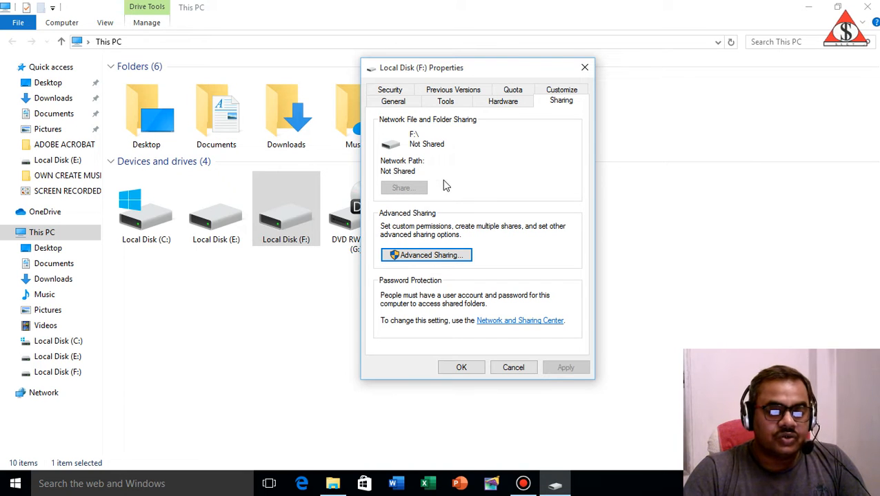
{"action": "left_click", "coordinate": [422, 255]}
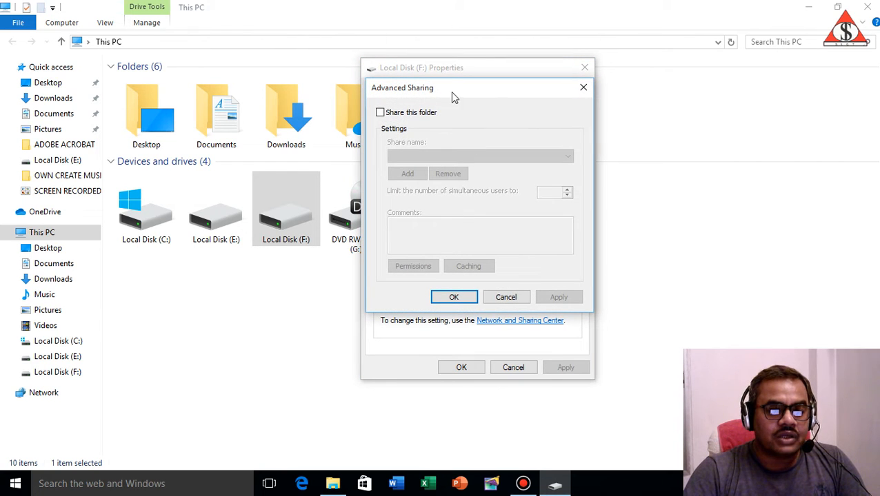
{"action": "left_click_drag", "start_coordinate": [450, 88], "coordinate": [621, 105]}
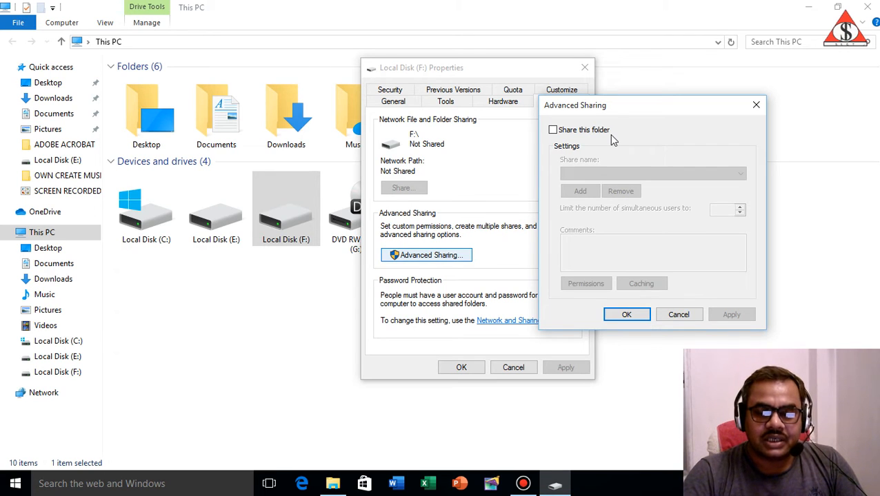
Enable sharing for Local Disk (F:), try ROYAL as the share name, and restore the name to F
{"action": "left_click", "coordinate": [552, 130]}
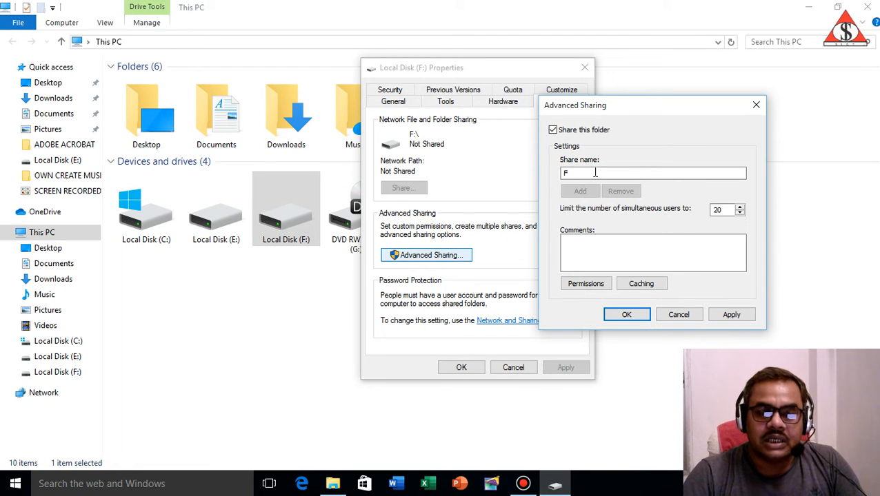
{"action": "left_click", "coordinate": [595, 173]}
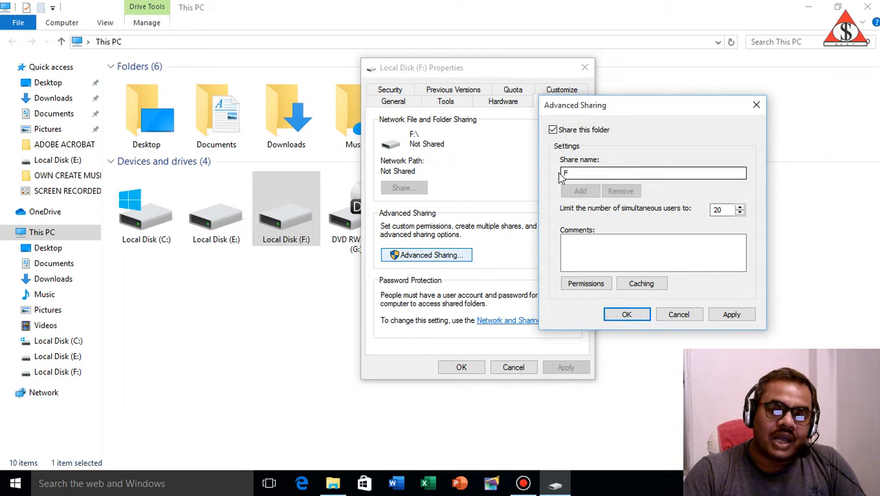
{"action": "left_click_drag", "start_coordinate": [579, 173], "coordinate": [559, 178]}
{"action": "type", "text": "ROYAL"}
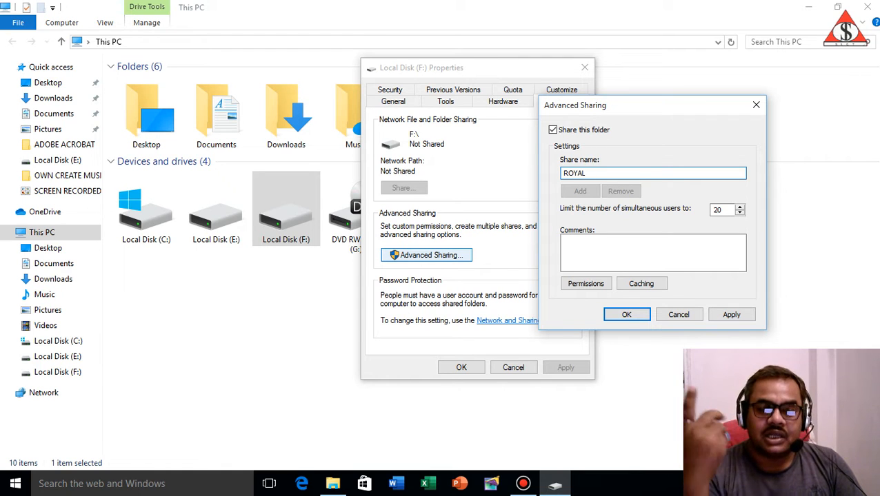
{"action": "left_click_drag", "start_coordinate": [593, 172], "coordinate": [545, 173]}
{"action": "type", "text": "F"}
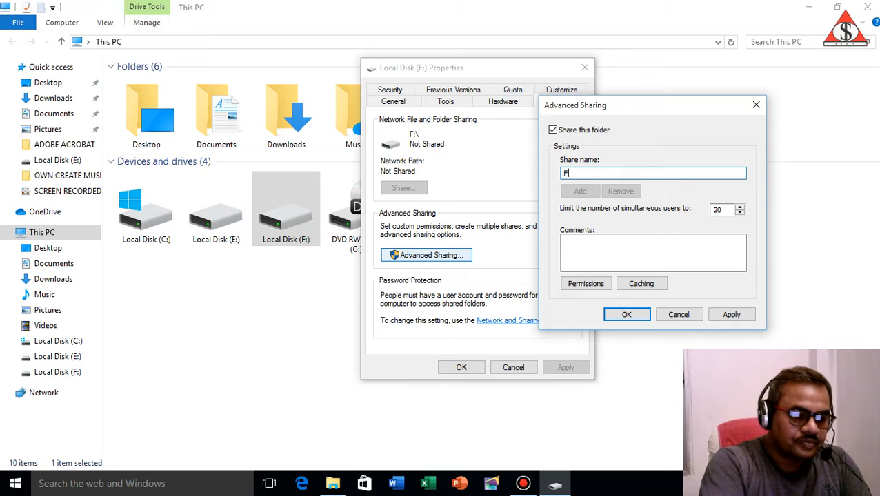
Look at the share's comments field and its permissions for Everyone, and dismiss the permissions without changes
{"action": "left_click", "coordinate": [663, 104]}
{"action": "left_click_drag", "start_coordinate": [660, 104], "coordinate": [541, 97]}
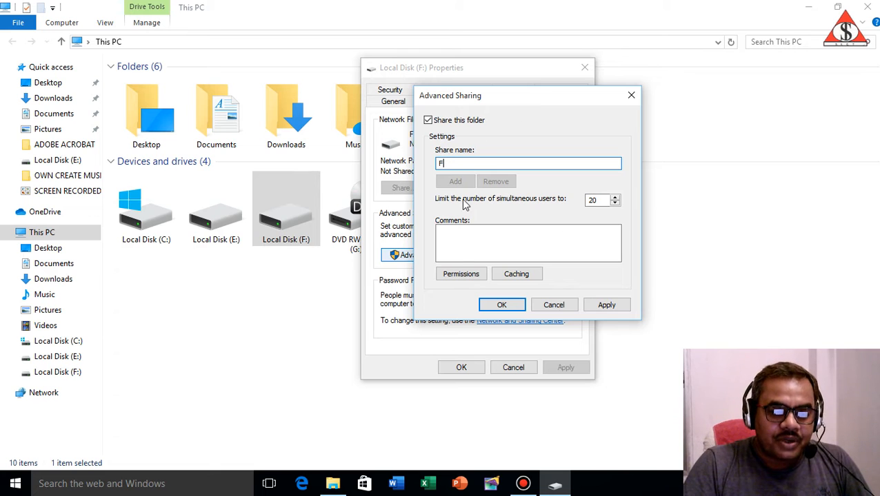
{"action": "left_click", "coordinate": [466, 238]}
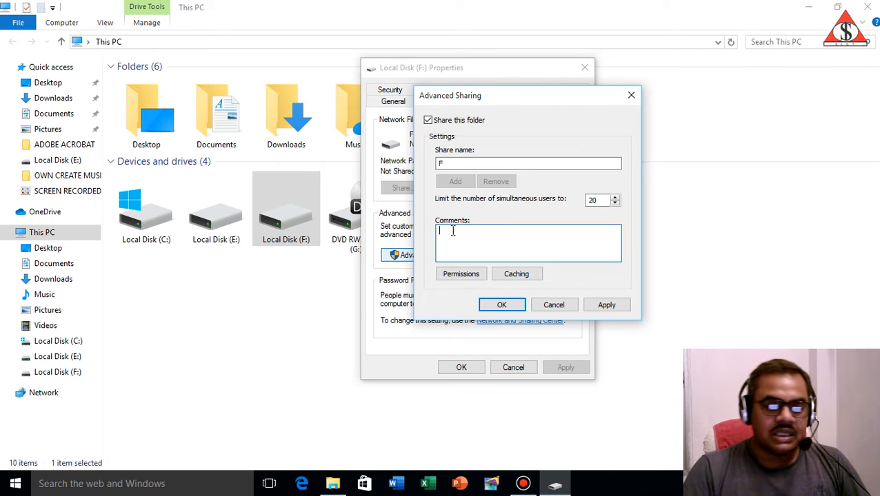
{"action": "left_click", "coordinate": [472, 277]}
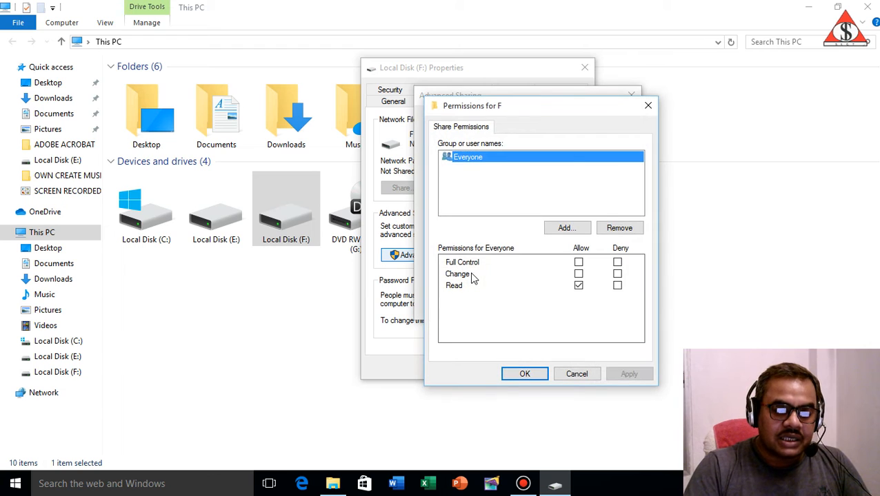
{"action": "left_click", "coordinate": [571, 376]}
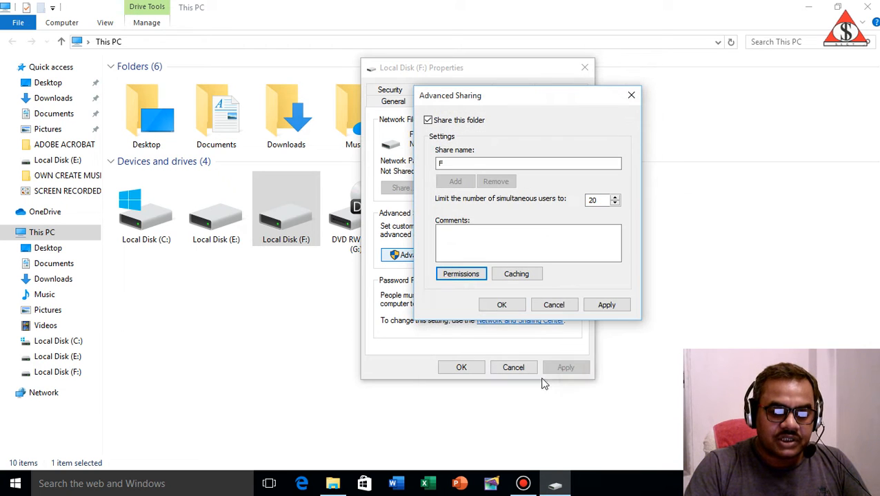
Try allowing Change and Full Control for Everyone in the F share's permissions, and clear both again
{"action": "left_click", "coordinate": [461, 274]}
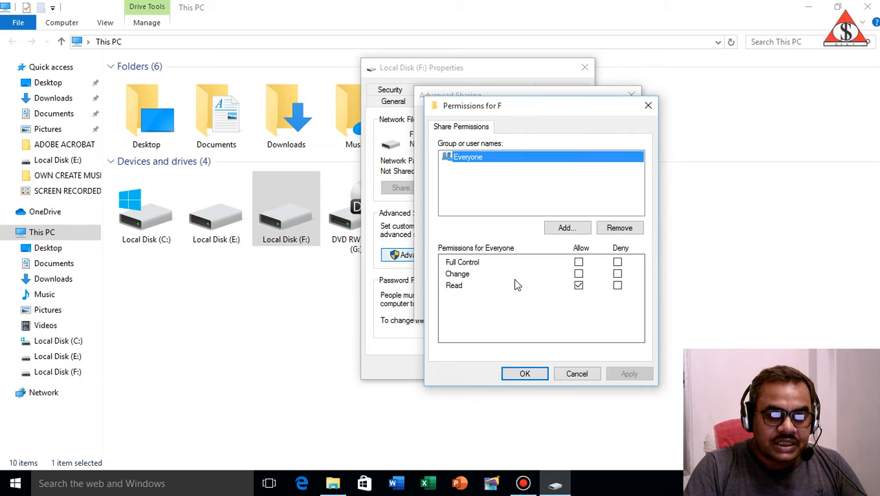
{"action": "left_click", "coordinate": [578, 274]}
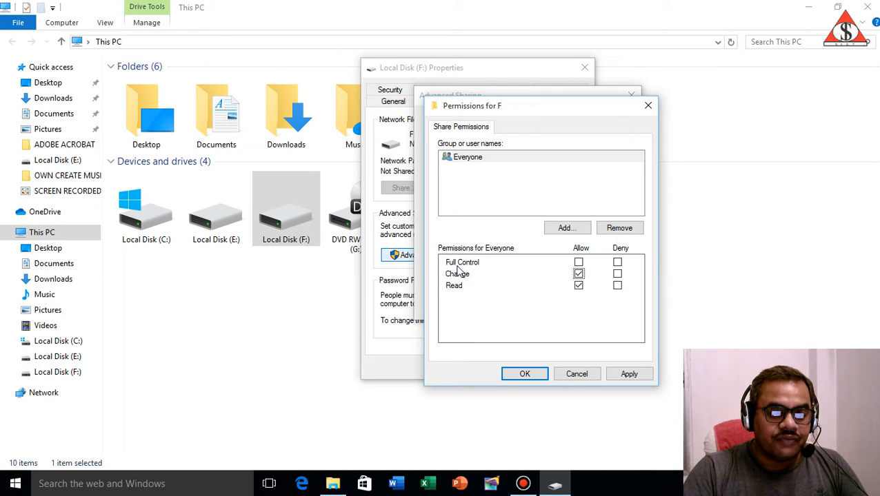
{"action": "left_click", "coordinate": [578, 262]}
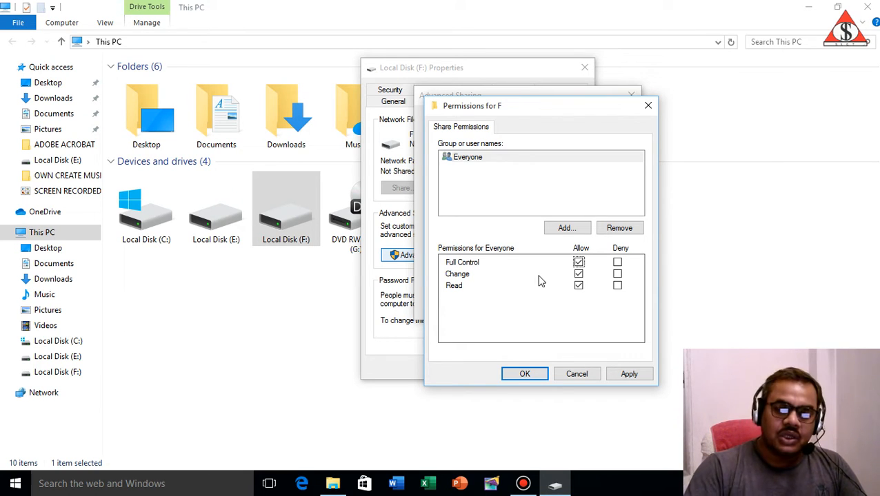
{"action": "left_click", "coordinate": [578, 262]}
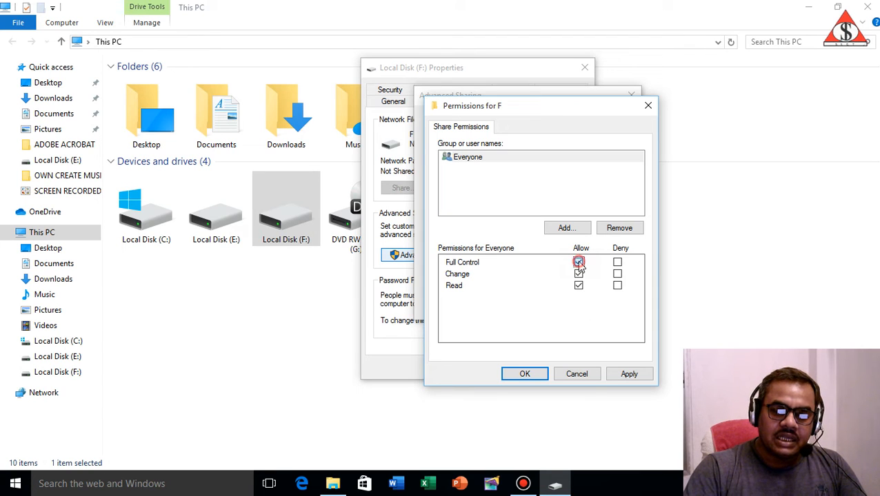
{"action": "left_click", "coordinate": [578, 273]}
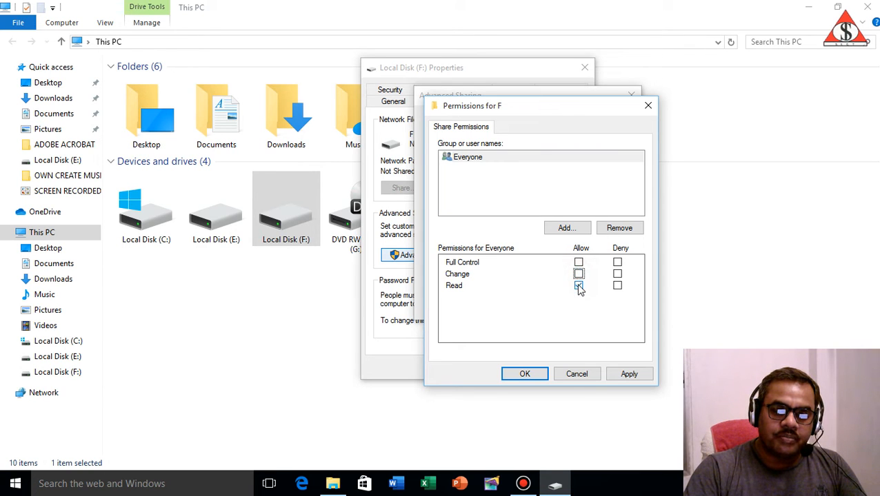
{"action": "left_click", "coordinate": [579, 262]}
{"action": "left_click", "coordinate": [579, 263]}
{"action": "left_click", "coordinate": [579, 274]}
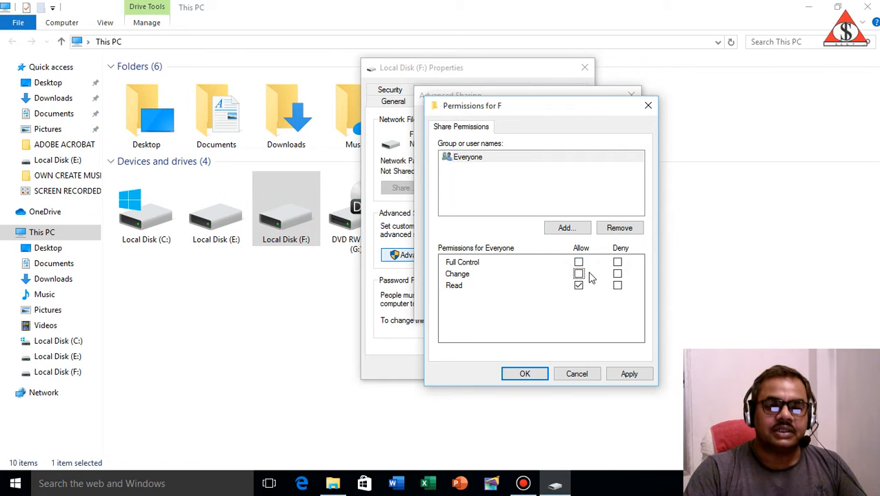
Try switching Everyone's Full Control permission between Allow and Deny, ending on Deny
{"action": "left_click", "coordinate": [578, 262]}
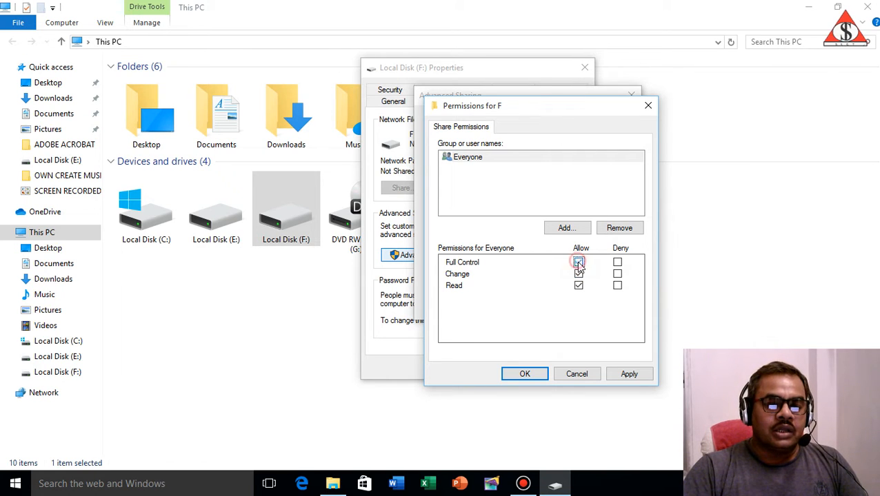
{"action": "left_click", "coordinate": [617, 263]}
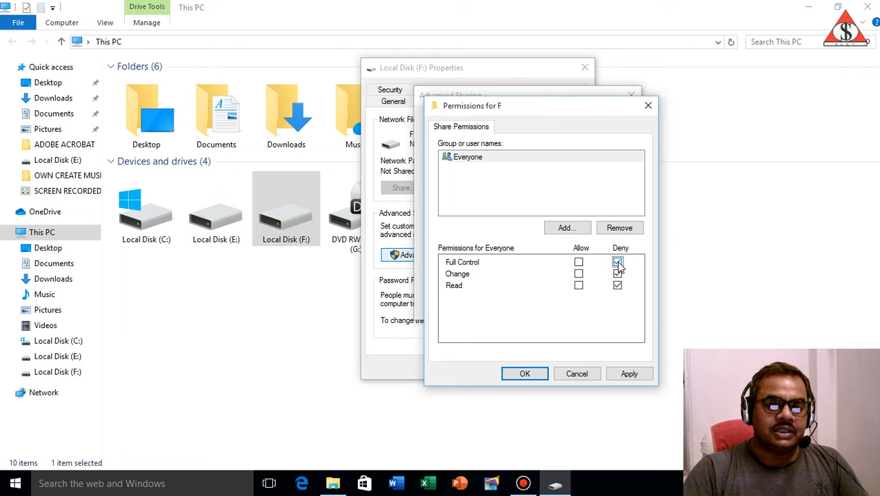
{"action": "left_click", "coordinate": [578, 263]}
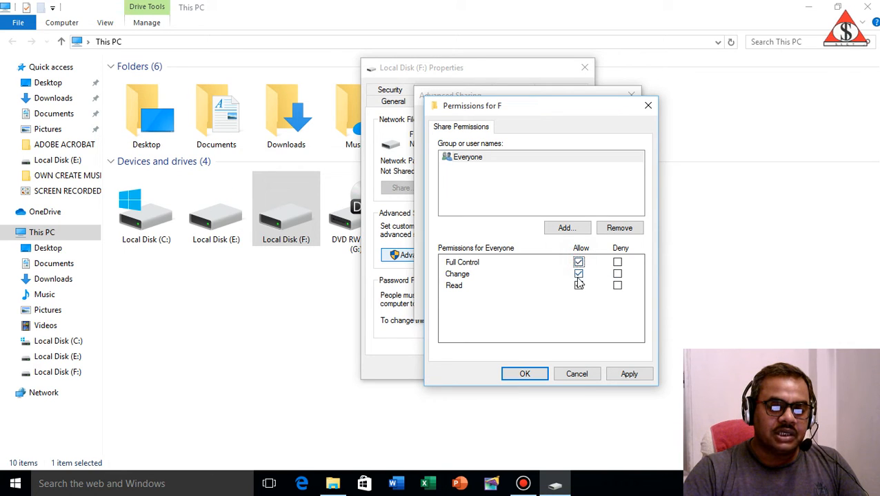
{"action": "left_click", "coordinate": [617, 262]}
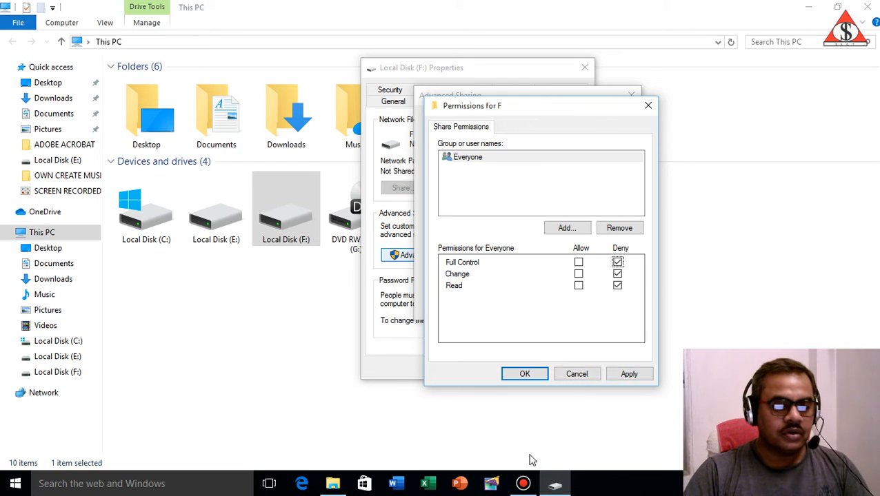
{"action": "left_click_drag", "start_coordinate": [544, 104], "coordinate": [537, 98]}
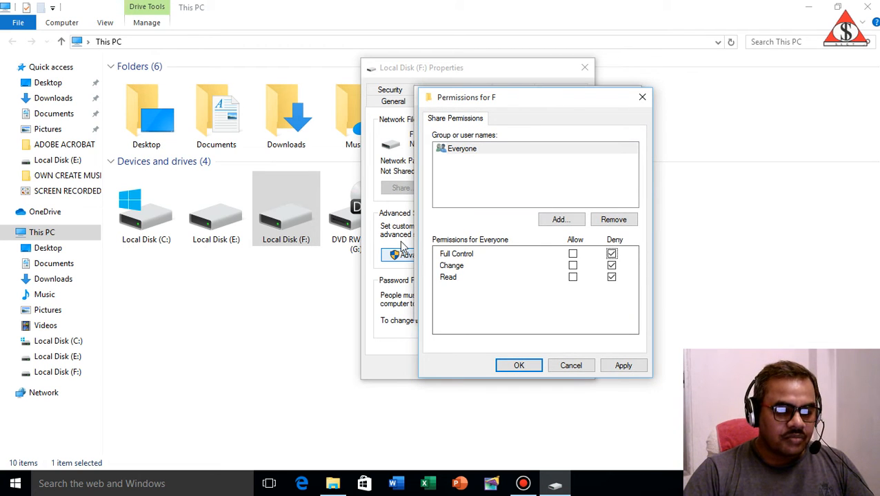
Discard the permission and sharing changes for Local Disk (F:) and close its Properties
{"action": "left_click", "coordinate": [571, 366]}
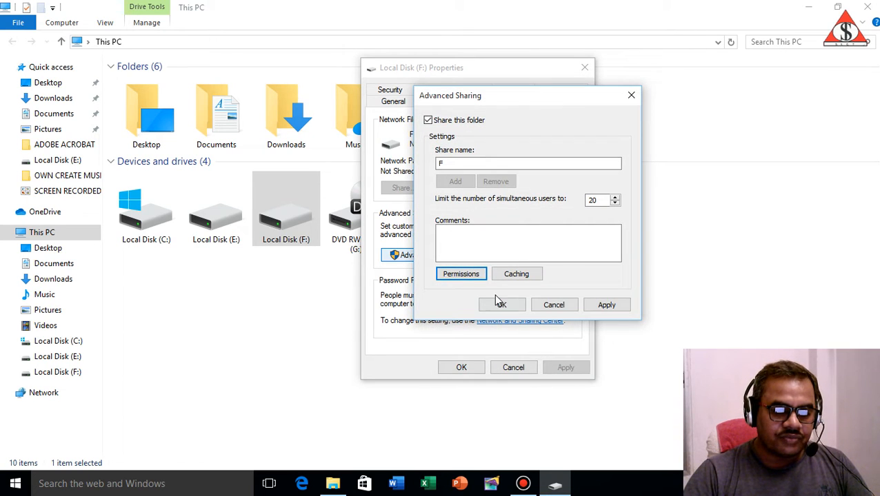
{"action": "left_click", "coordinate": [553, 305]}
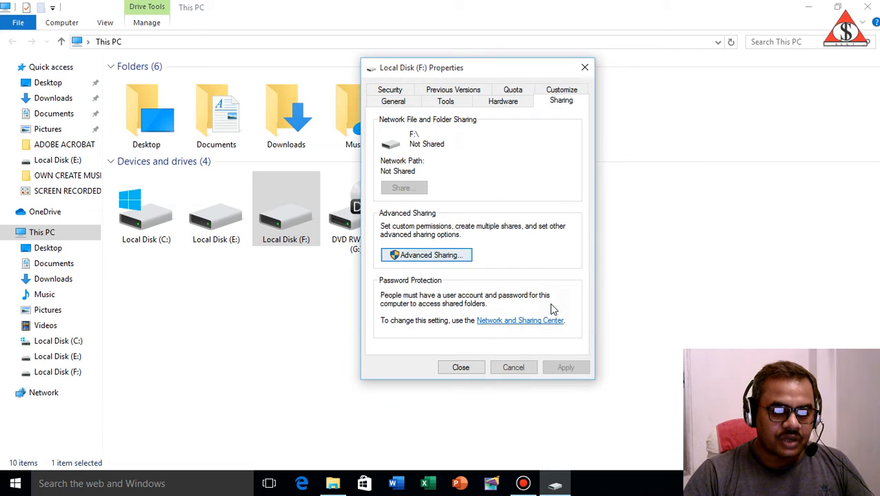
{"action": "left_click", "coordinate": [462, 369]}
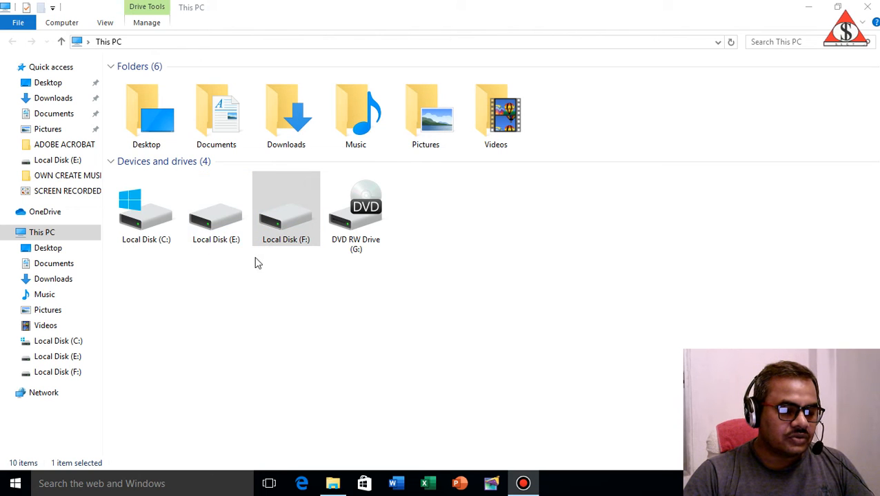
Open Local Disk (E:) and bring up the Properties of the YOGA VIDEO folder
{"action": "double_click", "coordinate": [219, 228]}
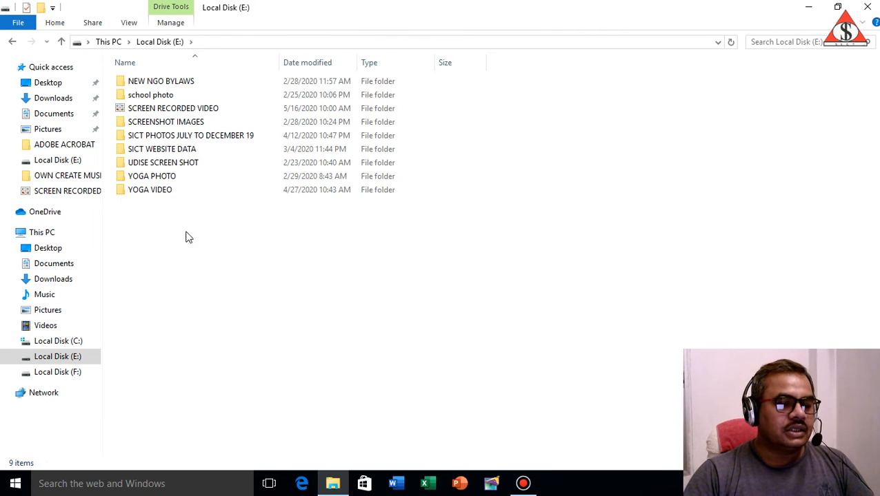
{"action": "left_click", "coordinate": [140, 191]}
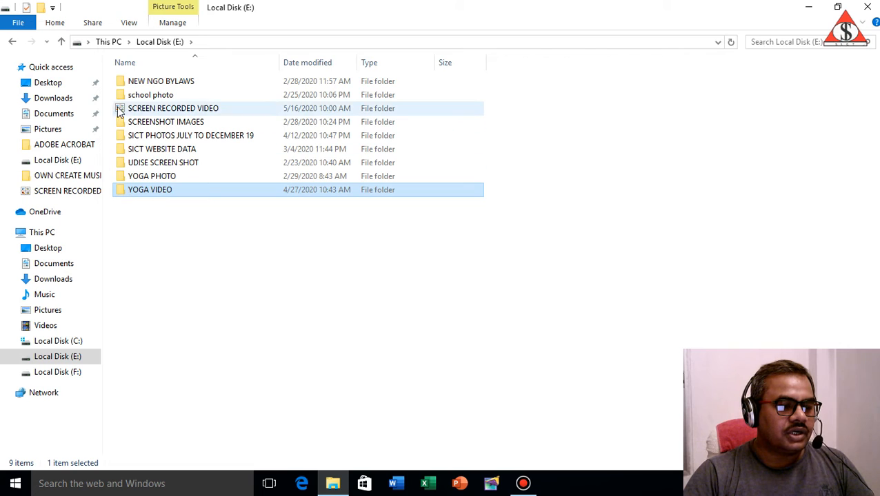
{"action": "left_click", "coordinate": [123, 82]}
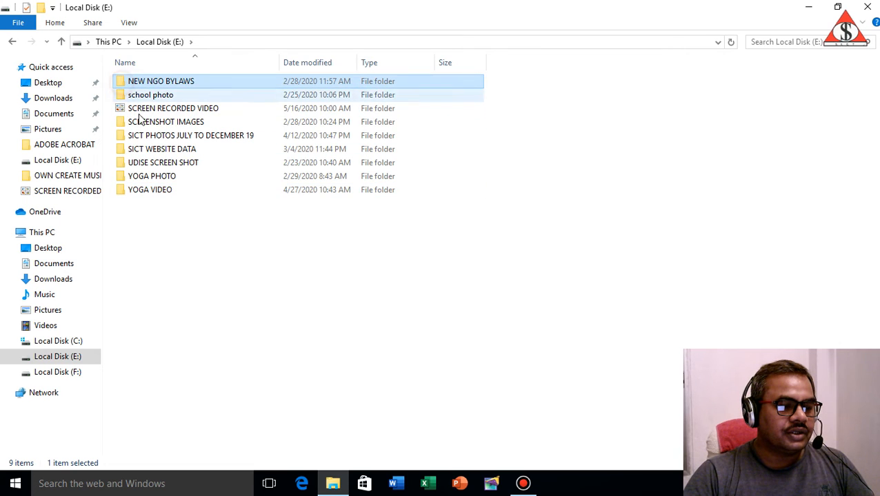
{"action": "left_click", "coordinate": [121, 192]}
{"action": "right_click", "coordinate": [122, 193]}
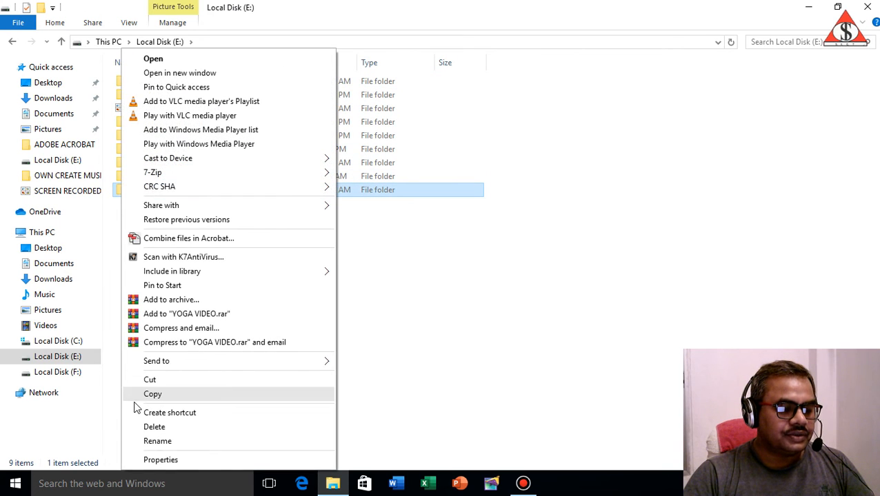
{"action": "left_click", "coordinate": [175, 462]}
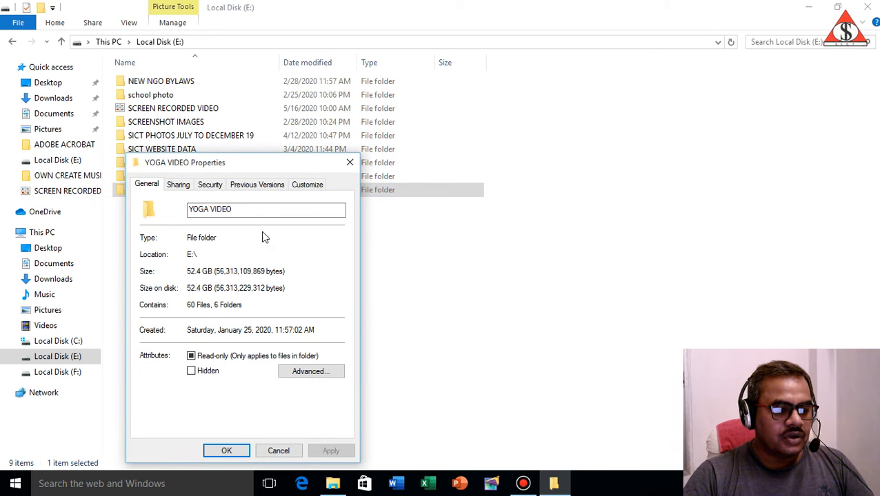
Look at the YOGA VIDEO folder's sharing and Advanced Sharing options, and dismiss them without sharing the folder
{"action": "left_click", "coordinate": [178, 184]}
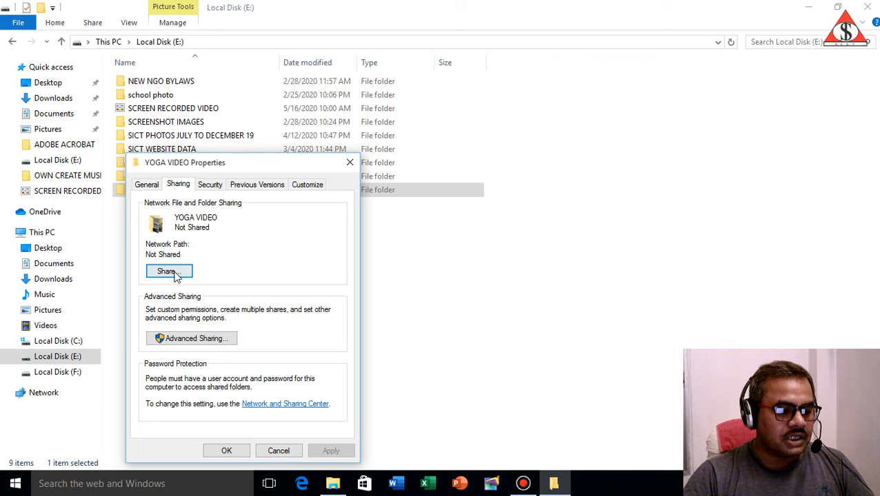
{"action": "left_click", "coordinate": [214, 339]}
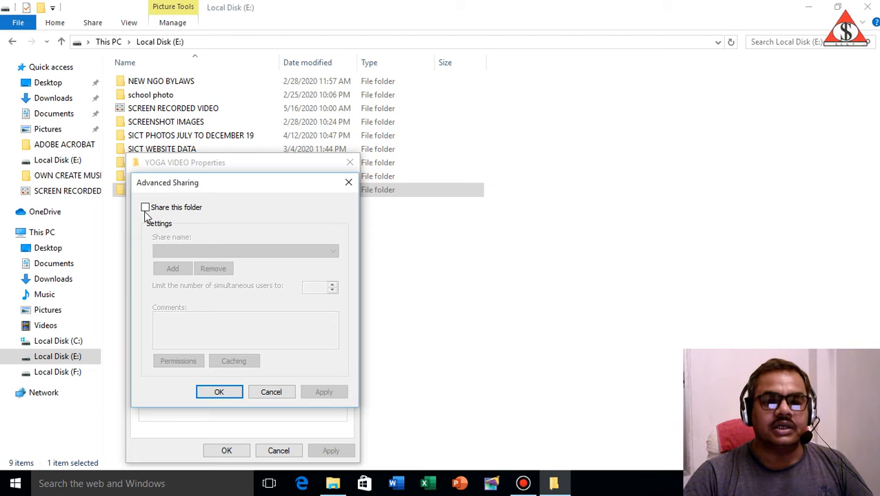
{"action": "left_click", "coordinate": [274, 395]}
{"action": "left_click", "coordinate": [235, 452]}
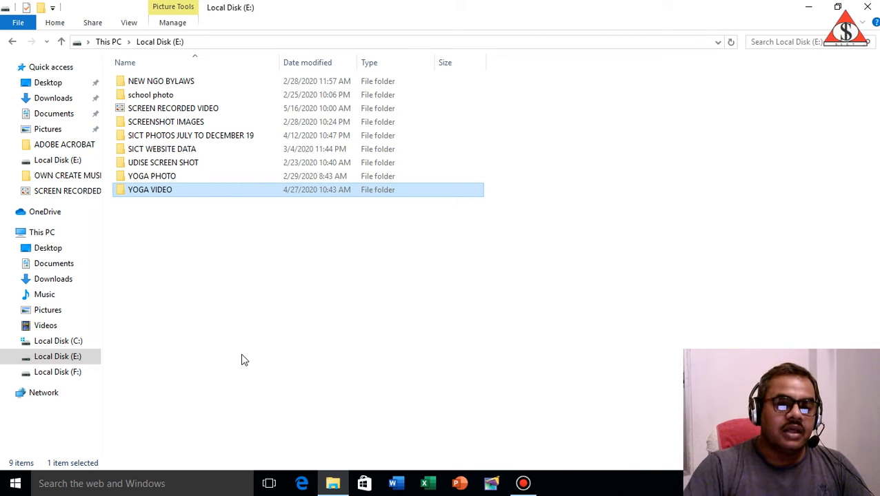
Close the Local Disk (E:) window and refresh the desktop
{"action": "left_click", "coordinate": [867, 6]}
{"action": "right_click", "coordinate": [584, 187]}
{"action": "left_click", "coordinate": [604, 222]}
{"action": "right_click", "coordinate": [597, 172]}
{"action": "left_click", "coordinate": [611, 211]}
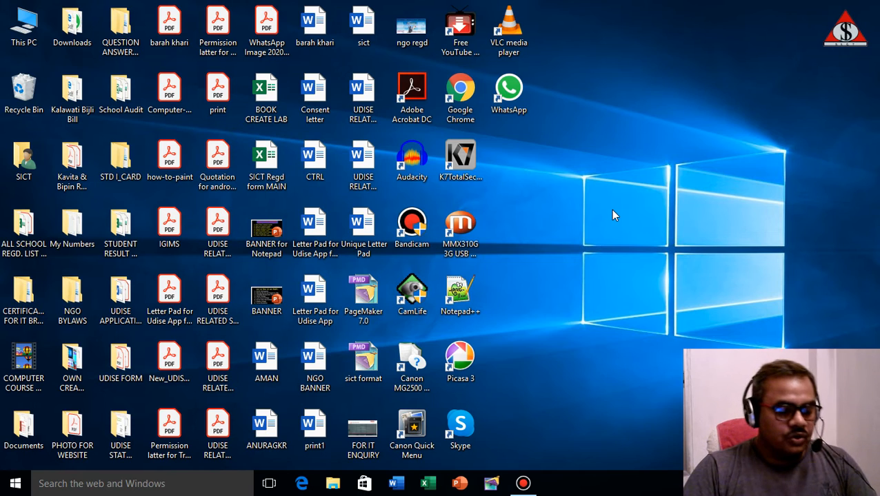
Look at the Start menu and the Start button's list of system shortcuts, closing each without choosing anything
{"action": "left_click", "coordinate": [15, 486]}
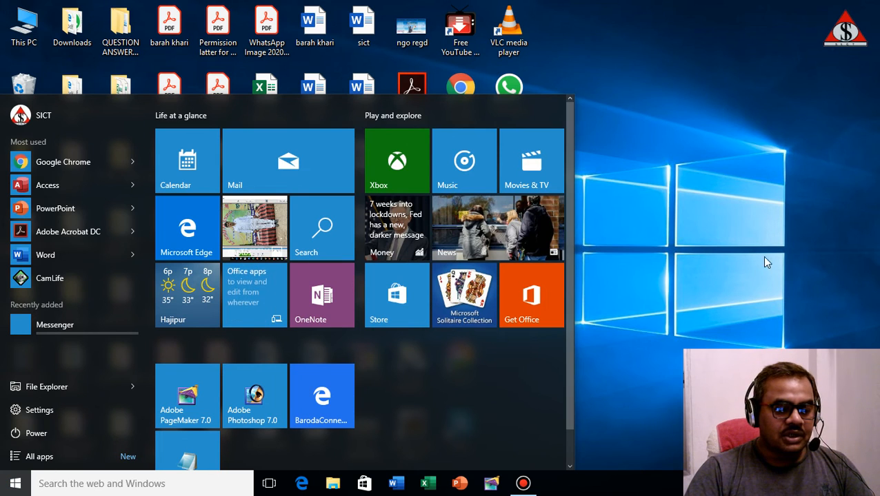
{"action": "left_click", "coordinate": [730, 244]}
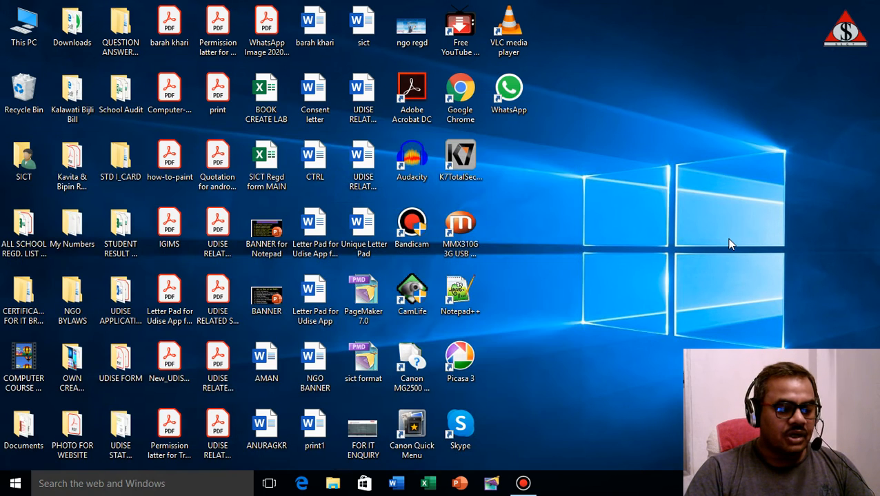
{"action": "right_click", "coordinate": [16, 488]}
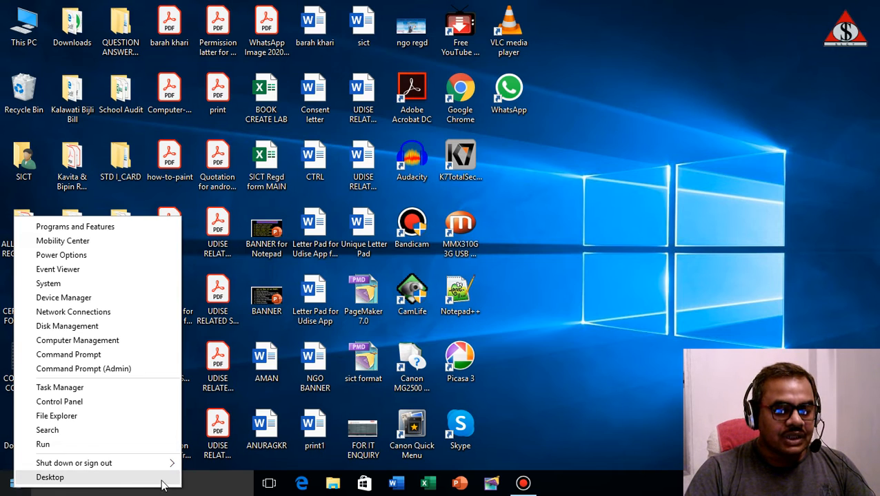
{"action": "left_click", "coordinate": [700, 241]}
Refresh the desktop twice
{"action": "right_click", "coordinate": [618, 194]}
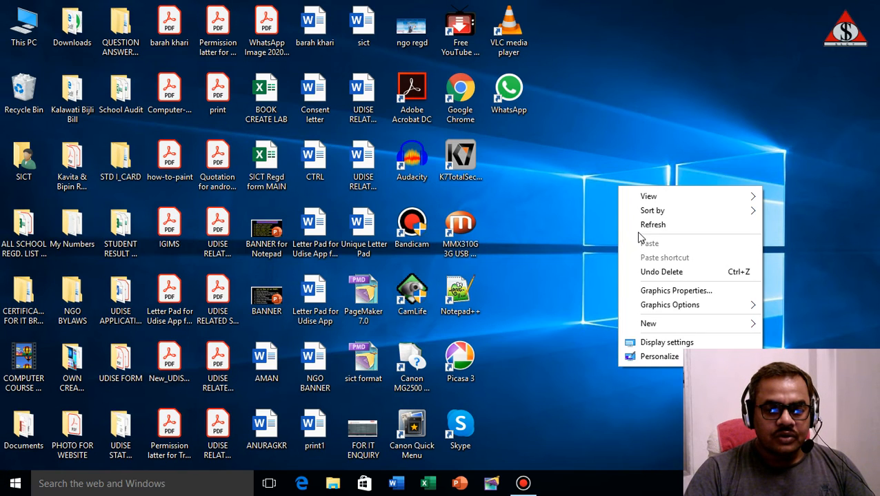
{"action": "left_click", "coordinate": [640, 231]}
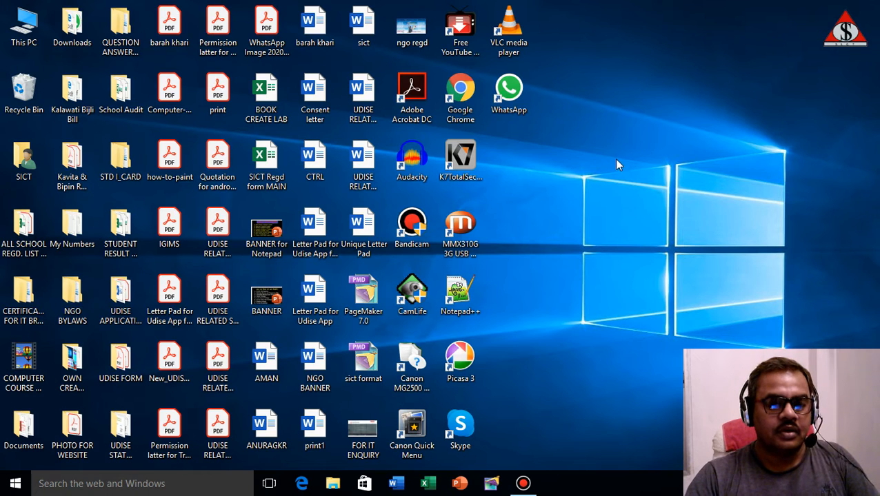
{"action": "right_click", "coordinate": [615, 161]}
{"action": "left_click", "coordinate": [631, 197]}
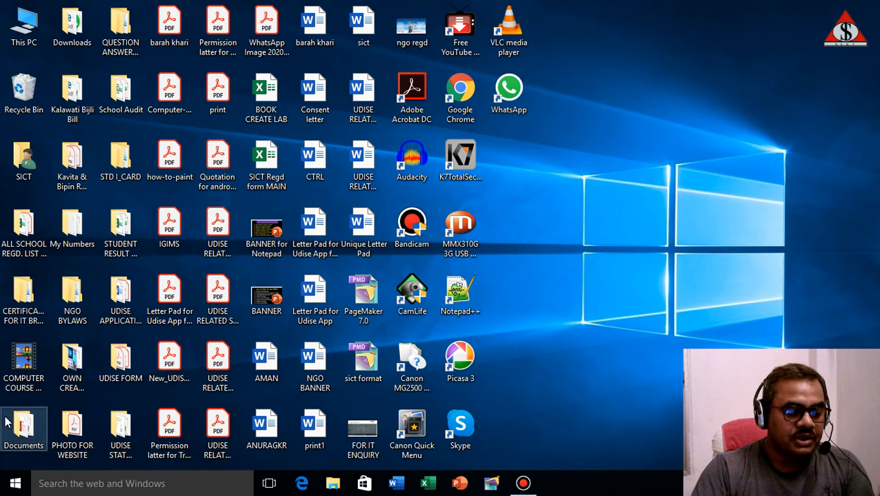
Search Windows for "CHOOSE WHICH" and open the "Choose which folders appear on Start" settings
{"action": "left_click", "coordinate": [15, 484]}
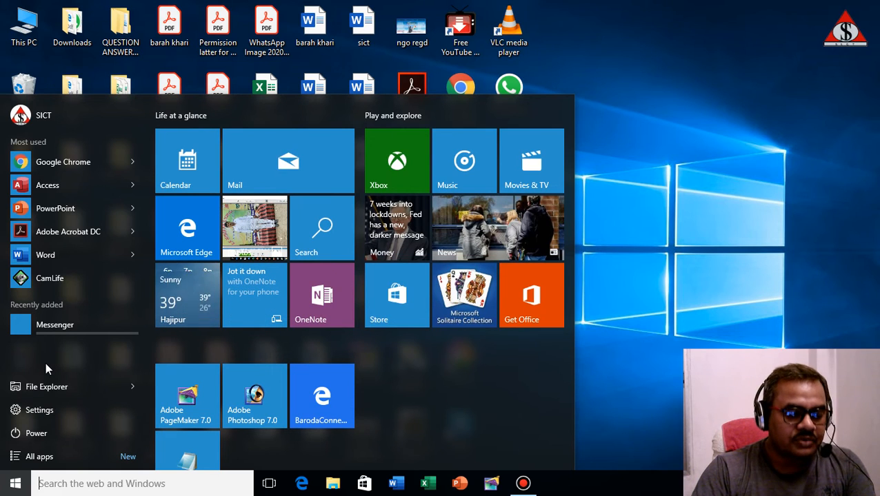
{"action": "left_click", "coordinate": [60, 486]}
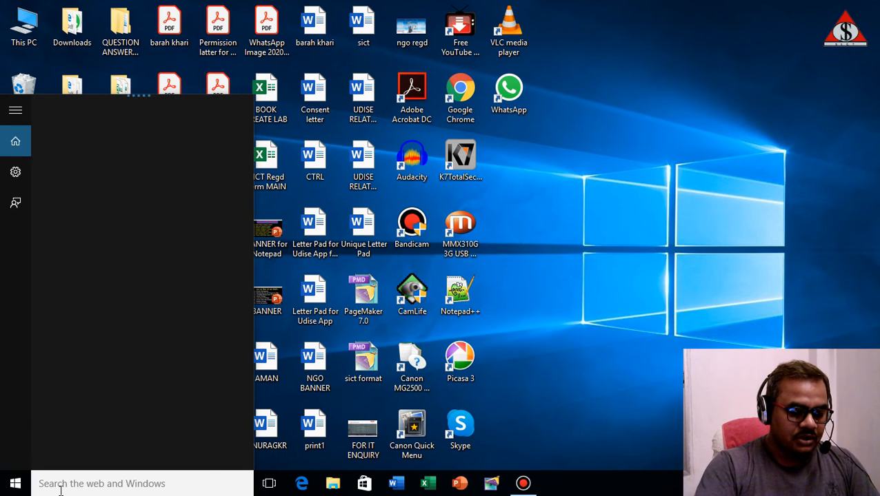
{"action": "type", "text": "CHOO"}
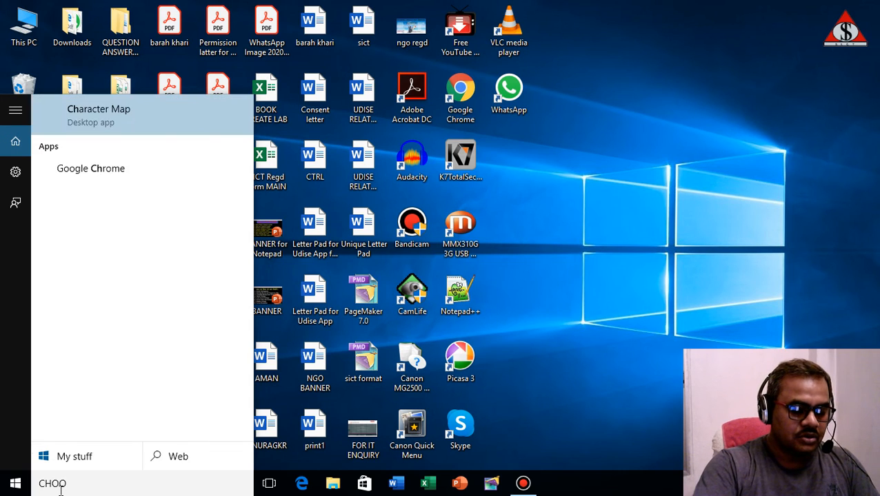
{"action": "type", "text": "SE"}
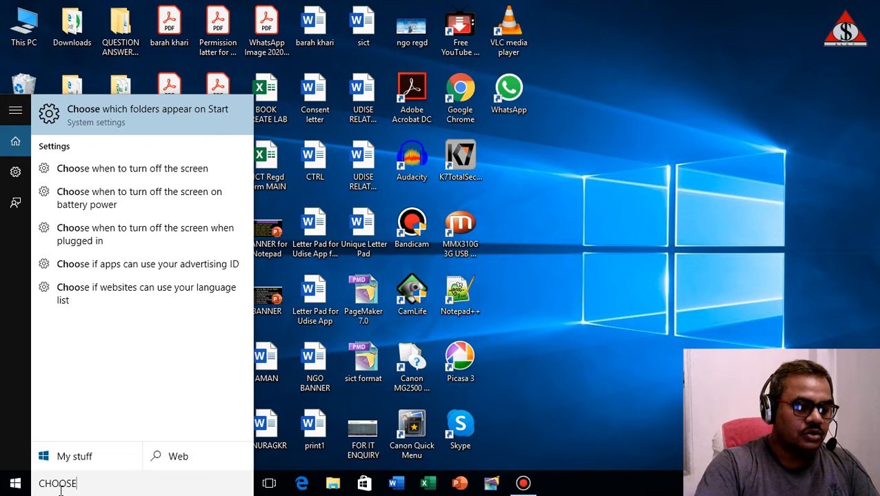
{"action": "type", "text": " WHICH"}
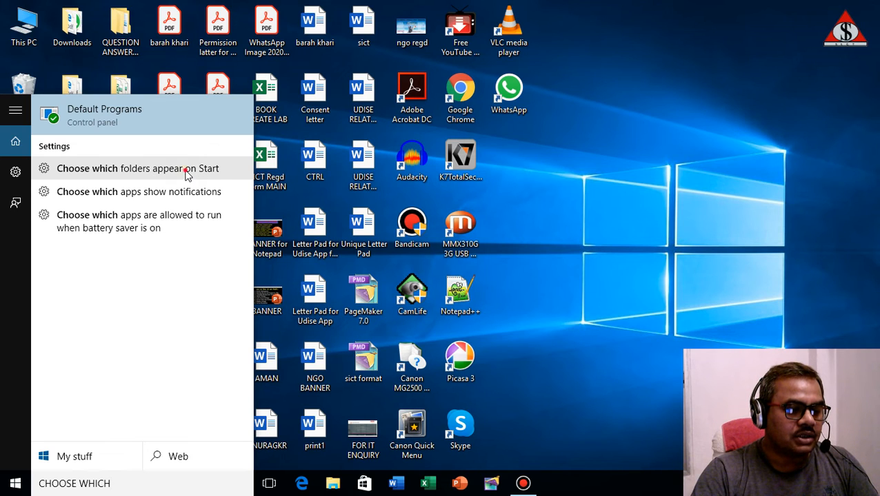
{"action": "left_click", "coordinate": [186, 174]}
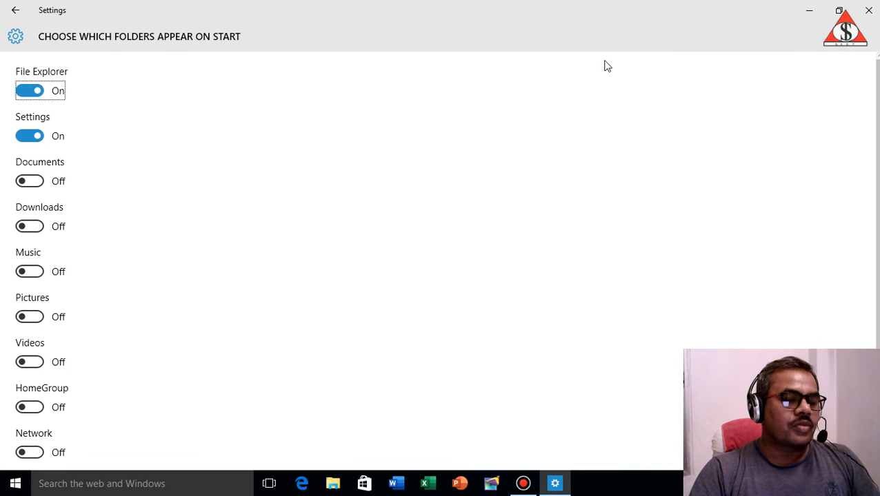
Restore the Settings window to a smaller size, move it over the desktop, and check which folders the Start menu lists
{"action": "left_click", "coordinate": [839, 11]}
{"action": "left_click_drag", "start_coordinate": [314, 55], "coordinate": [496, 31]}
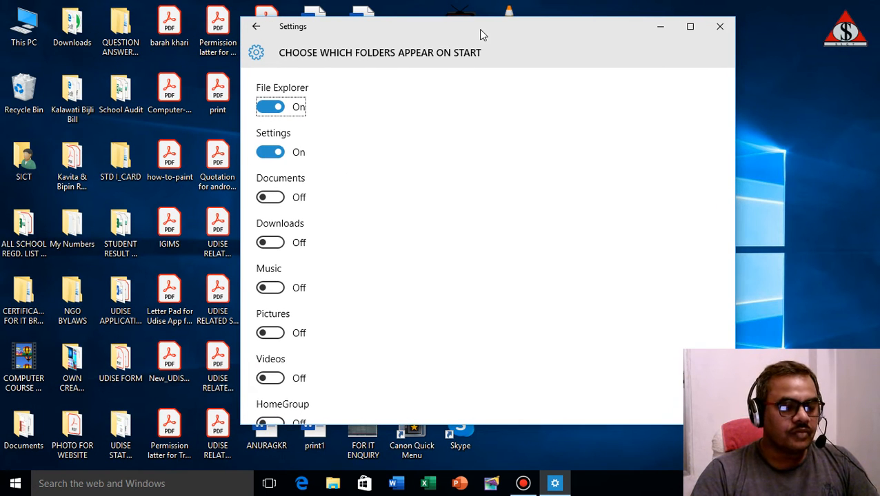
{"action": "left_click", "coordinate": [15, 486]}
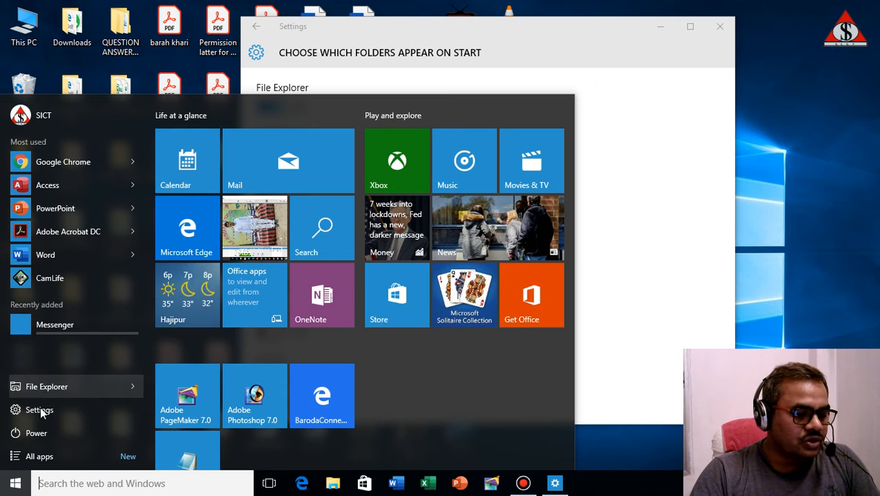
{"action": "left_click", "coordinate": [811, 172]}
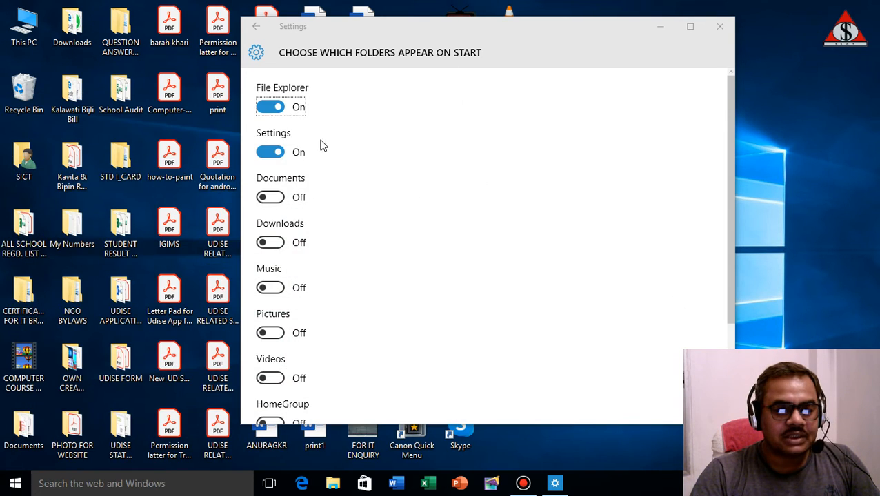
Turn off File Explorer and Settings for Start, and check the Start menu without them
{"action": "left_click", "coordinate": [273, 112]}
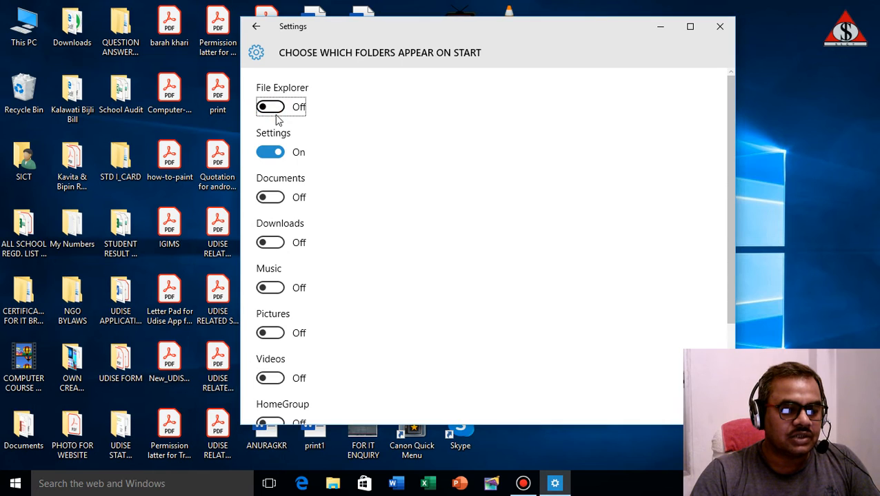
{"action": "left_click", "coordinate": [278, 154]}
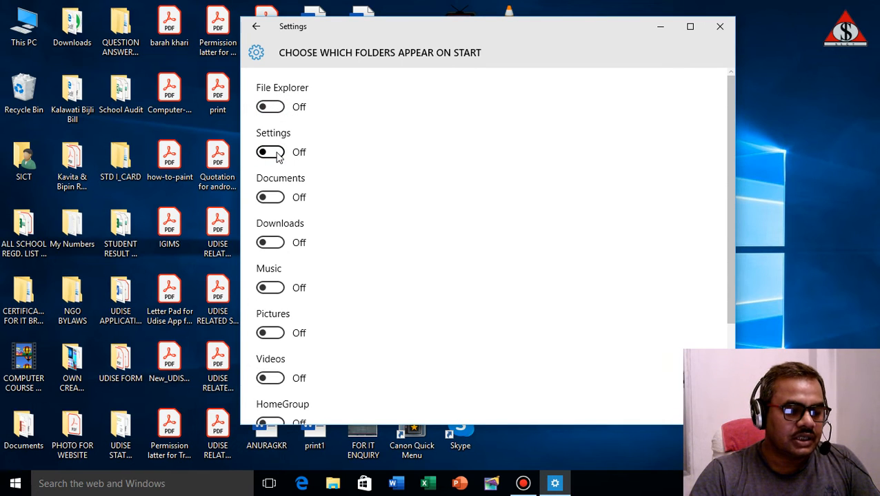
{"action": "left_click", "coordinate": [11, 486]}
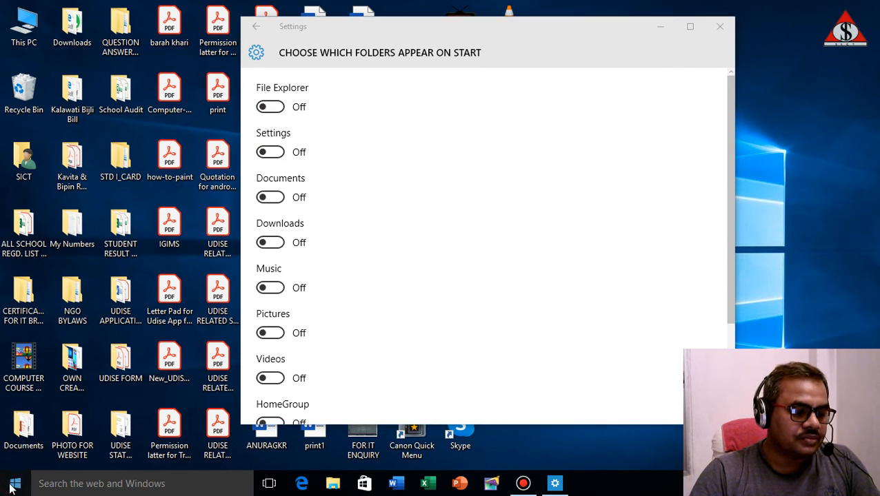
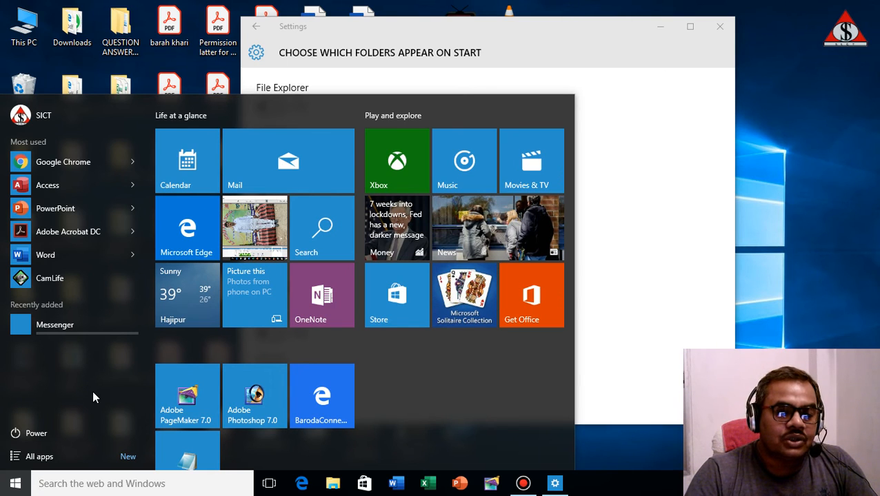
{"action": "left_click", "coordinate": [558, 40]}
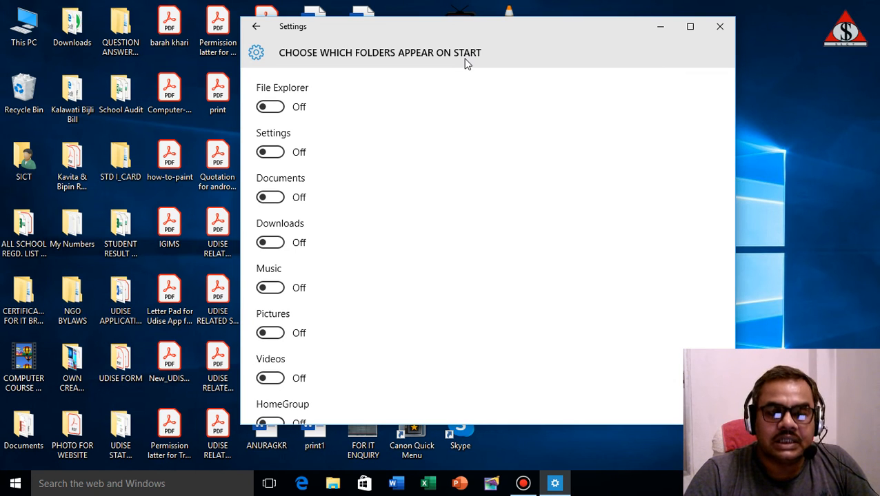
Turn on File Explorer, Settings, Documents, Downloads, Music and Pictures for the Start menu
{"action": "left_click", "coordinate": [264, 109]}
{"action": "left_click", "coordinate": [266, 155]}
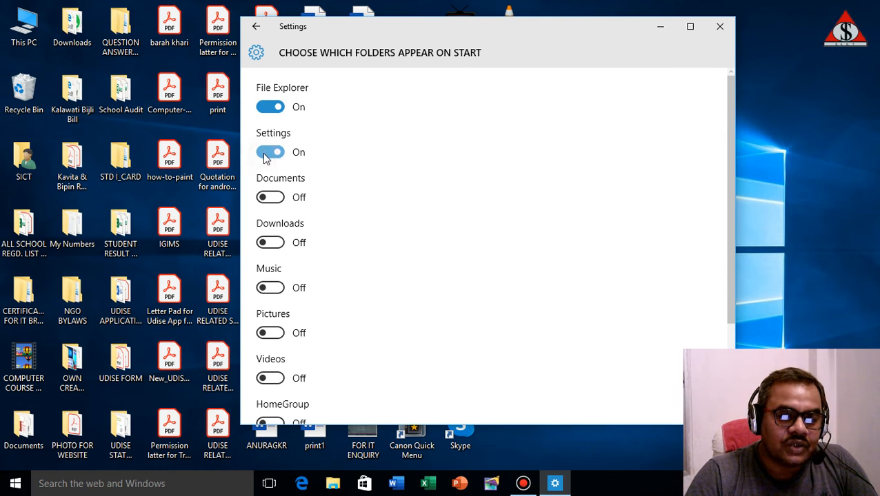
{"action": "left_click", "coordinate": [265, 199]}
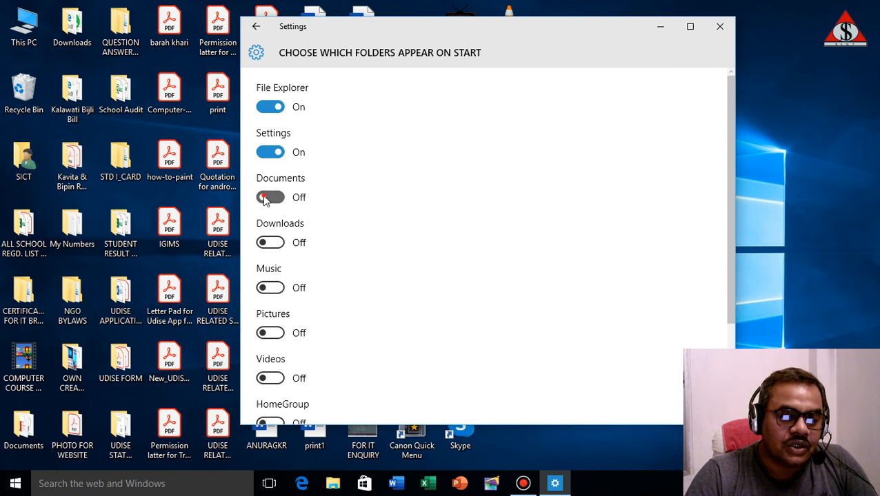
{"action": "left_click", "coordinate": [263, 245]}
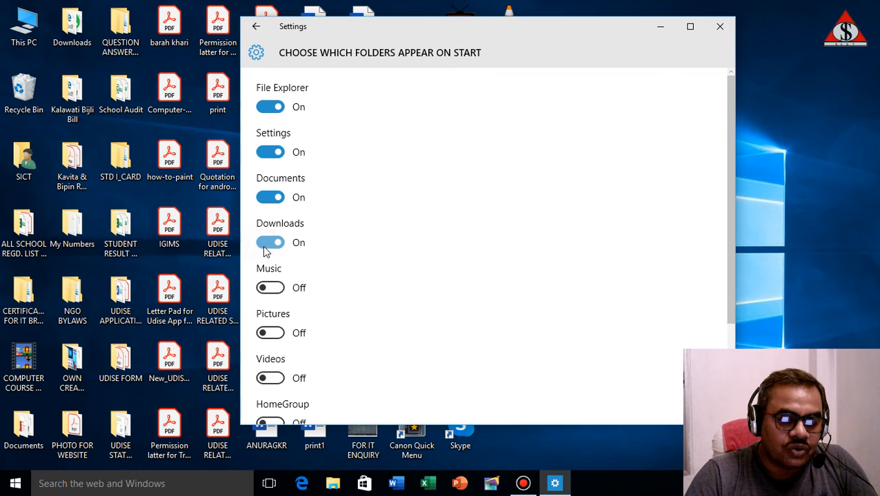
{"action": "left_click", "coordinate": [264, 290]}
{"action": "left_click", "coordinate": [264, 336]}
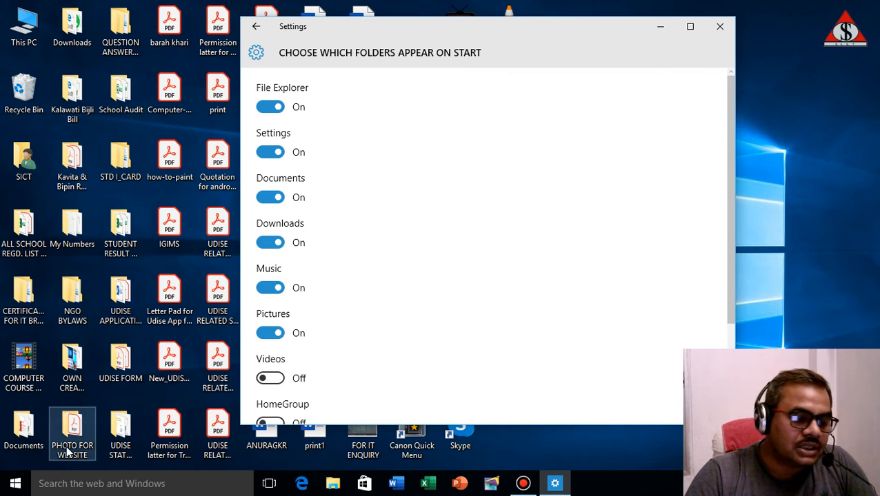
Check the folder entries on the Start menu and open File Explorer from there
{"action": "left_click", "coordinate": [15, 484]}
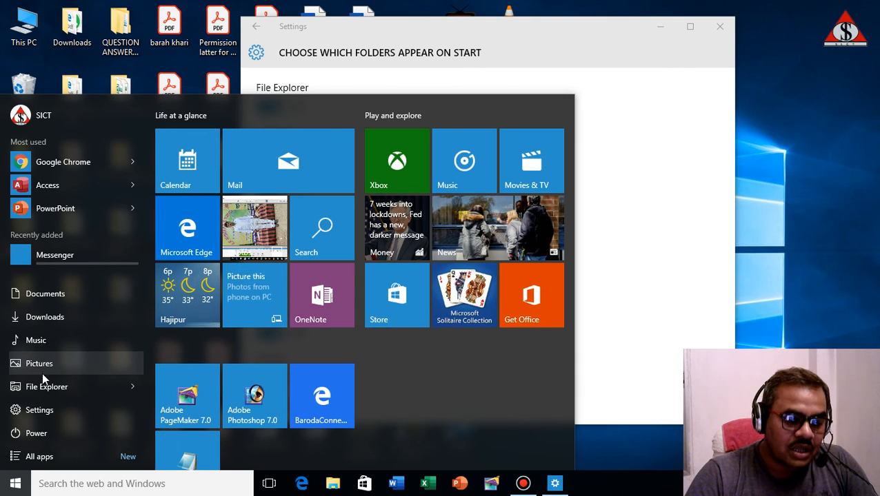
{"action": "left_click", "coordinate": [87, 388]}
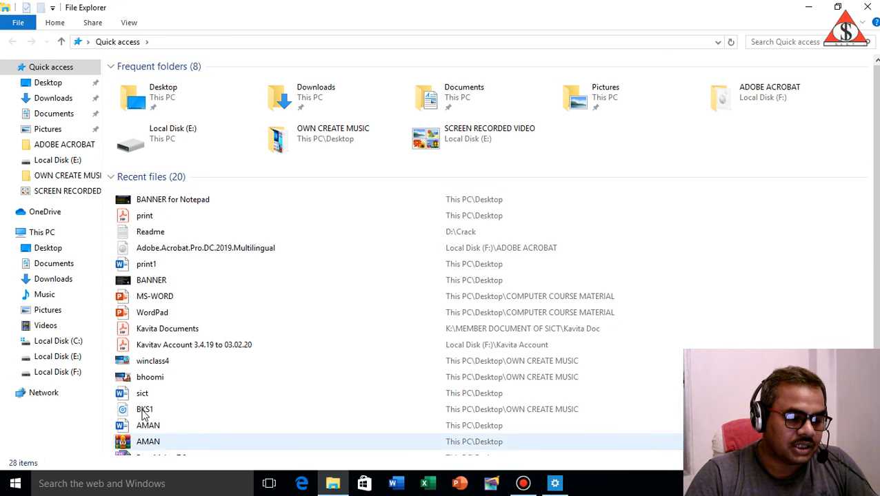
Look through the frequent folders and recent files in Quick access, minimize File Explorer, and return to the Settings window
{"action": "scroll", "coordinate": [152, 366], "scroll_direction": "down", "scroll_amount": 2}
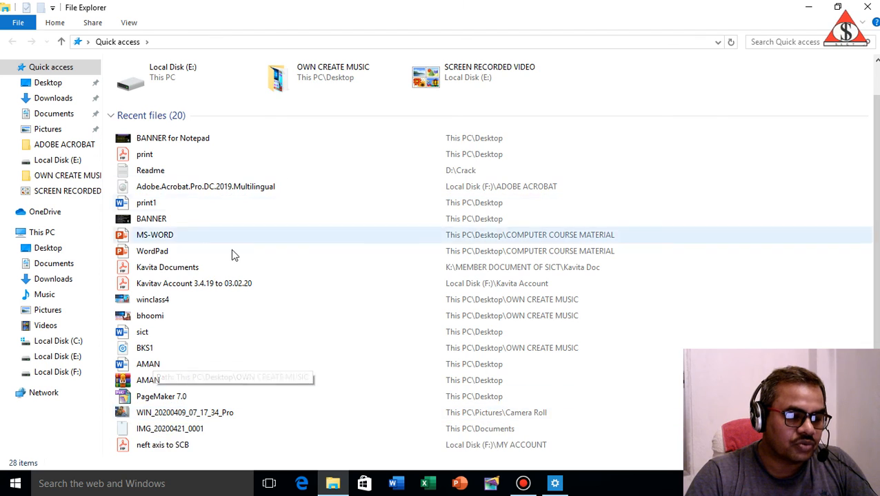
{"action": "scroll", "coordinate": [233, 255], "scroll_direction": "up", "scroll_amount": 2}
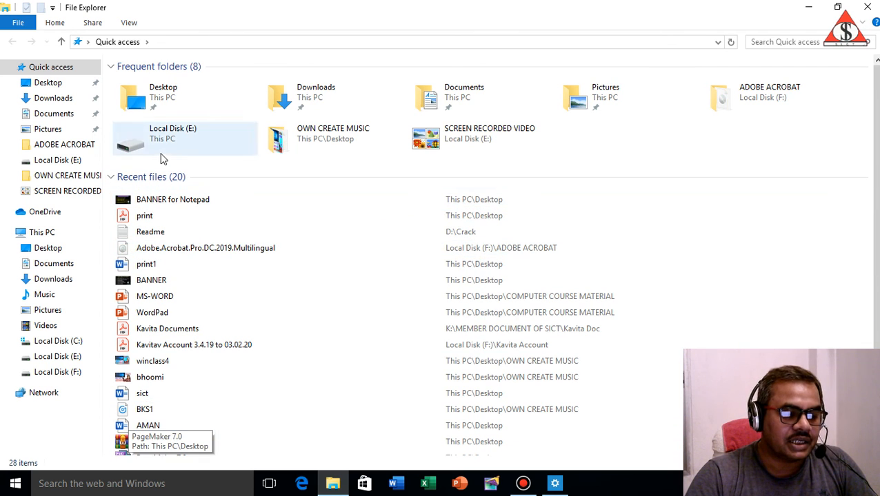
{"action": "left_click", "coordinate": [808, 7]}
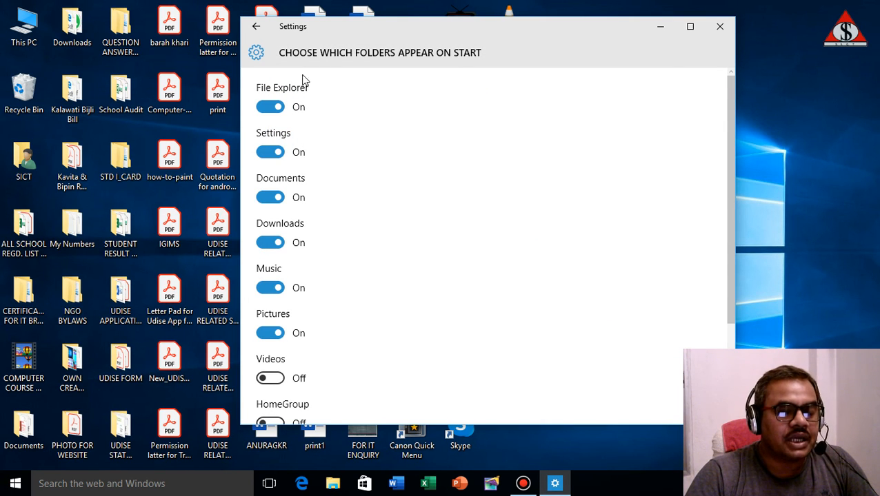
{"action": "left_click", "coordinate": [81, 484]}
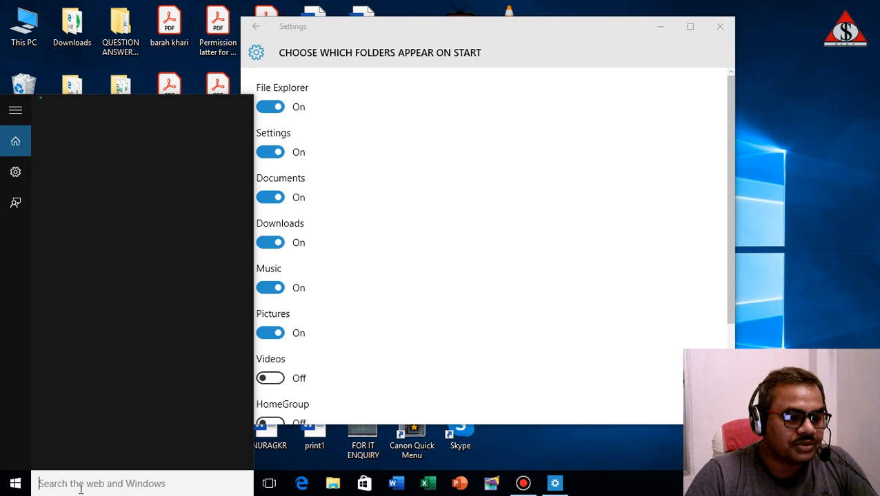
{"action": "left_click", "coordinate": [465, 31]}
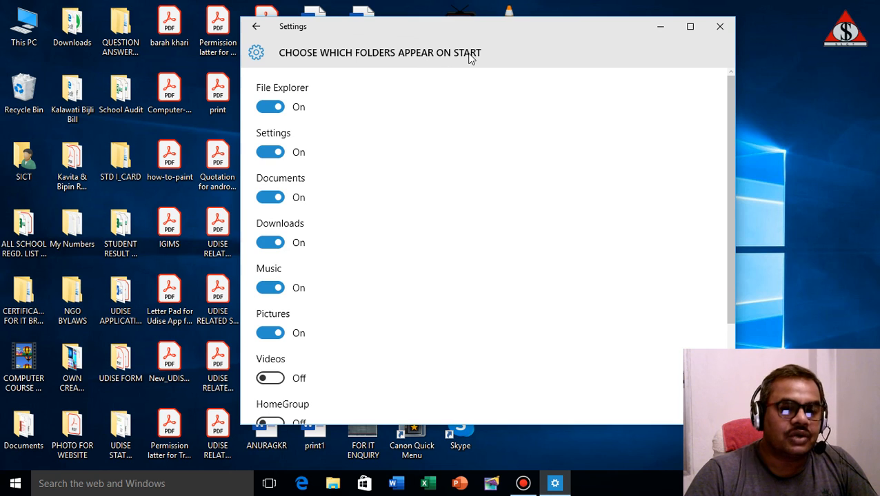
Turn off Pictures, Music, Downloads, Documents, Settings and File Explorer for the Start menu
{"action": "left_click", "coordinate": [278, 336]}
{"action": "left_click", "coordinate": [279, 292]}
{"action": "left_click", "coordinate": [281, 246]}
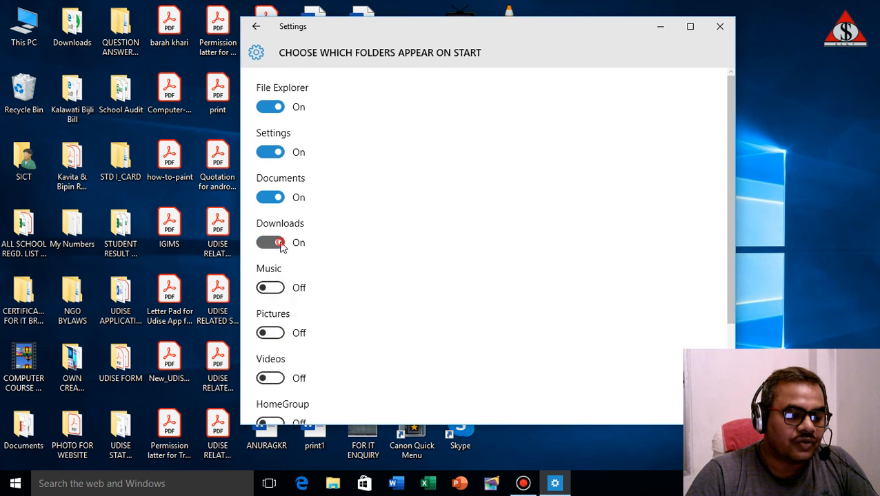
{"action": "left_click", "coordinate": [278, 198]}
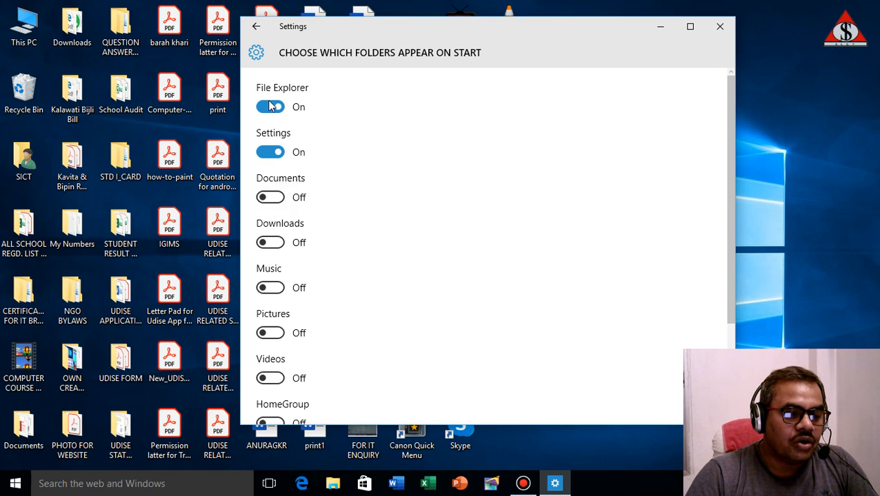
{"action": "left_click", "coordinate": [279, 152]}
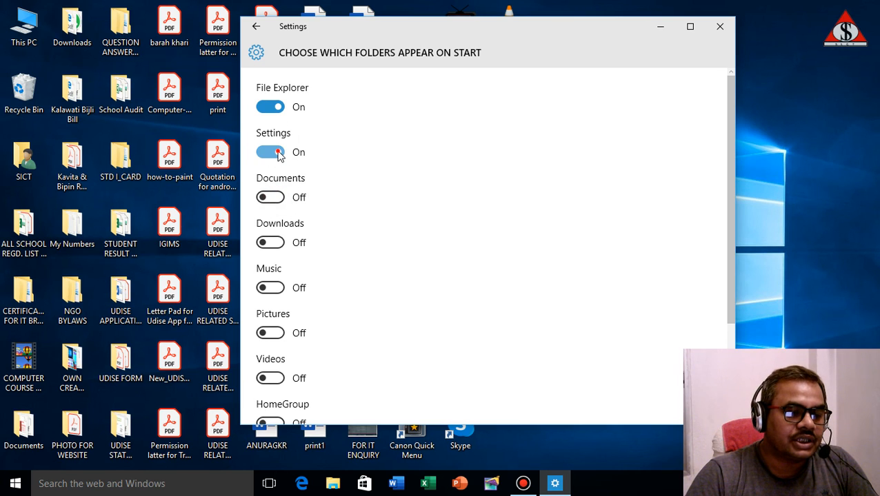
{"action": "left_click", "coordinate": [275, 107]}
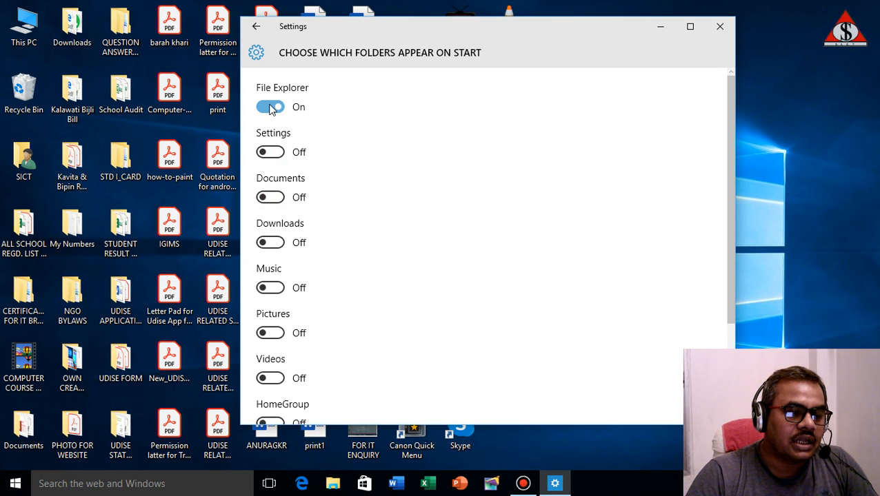
Turn on File Explorer, Settings and Documents for the Start menu
{"action": "left_click", "coordinate": [263, 108]}
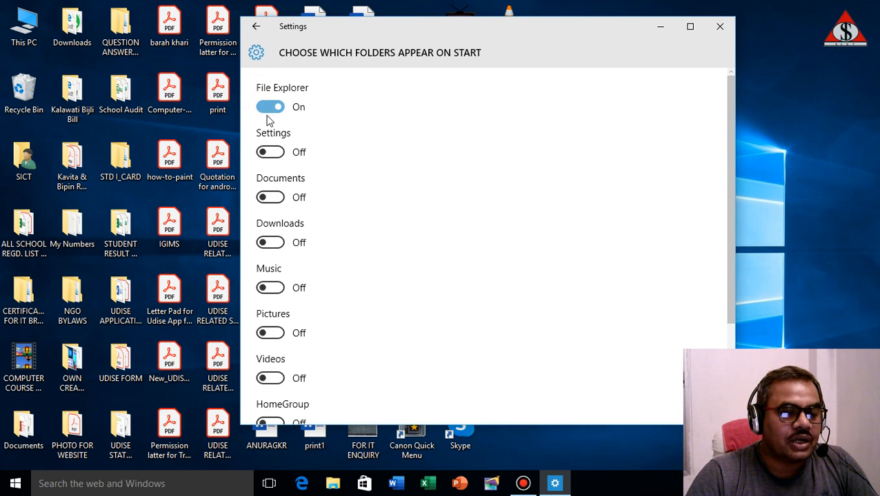
{"action": "left_click", "coordinate": [264, 153]}
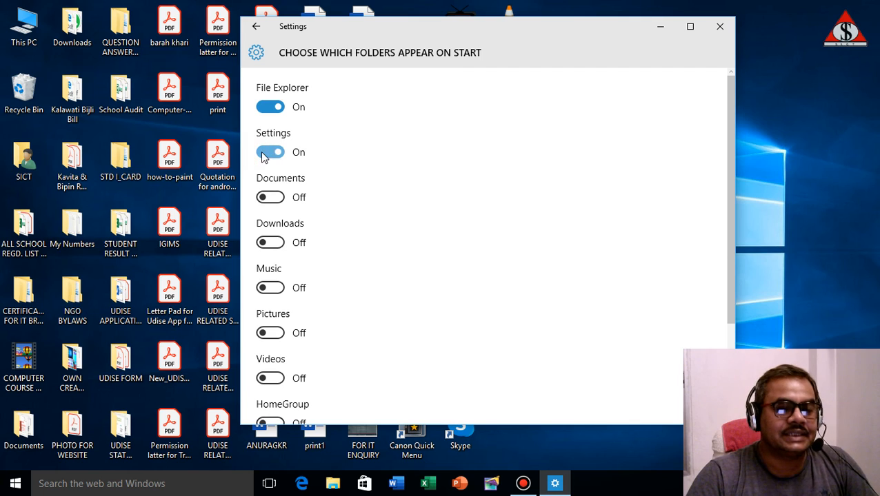
{"action": "left_click", "coordinate": [268, 198]}
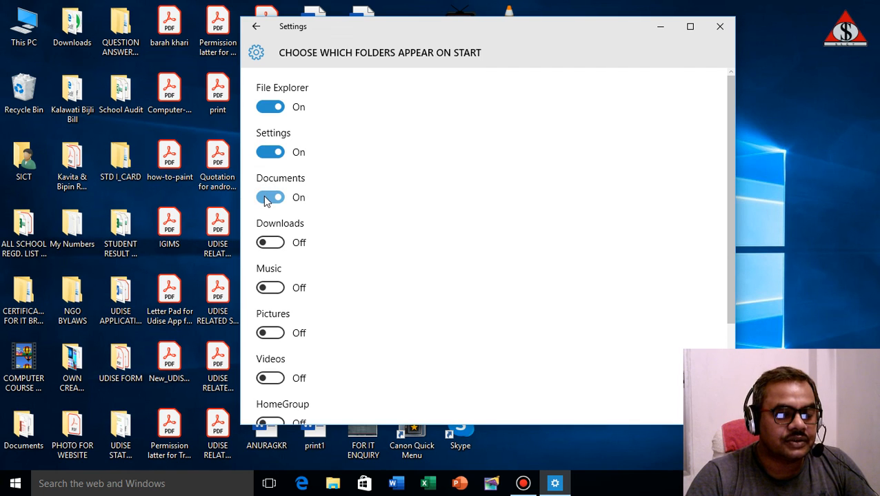